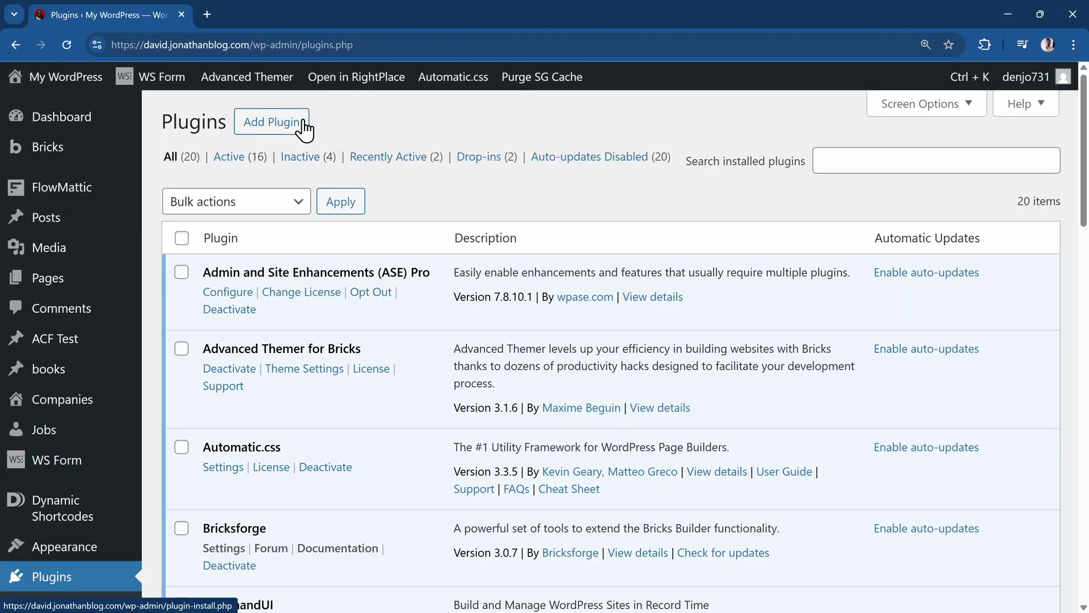
- Open WordPress's Add Plugins page and bring up the Upload Plugin zip form
left_click(293, 121)
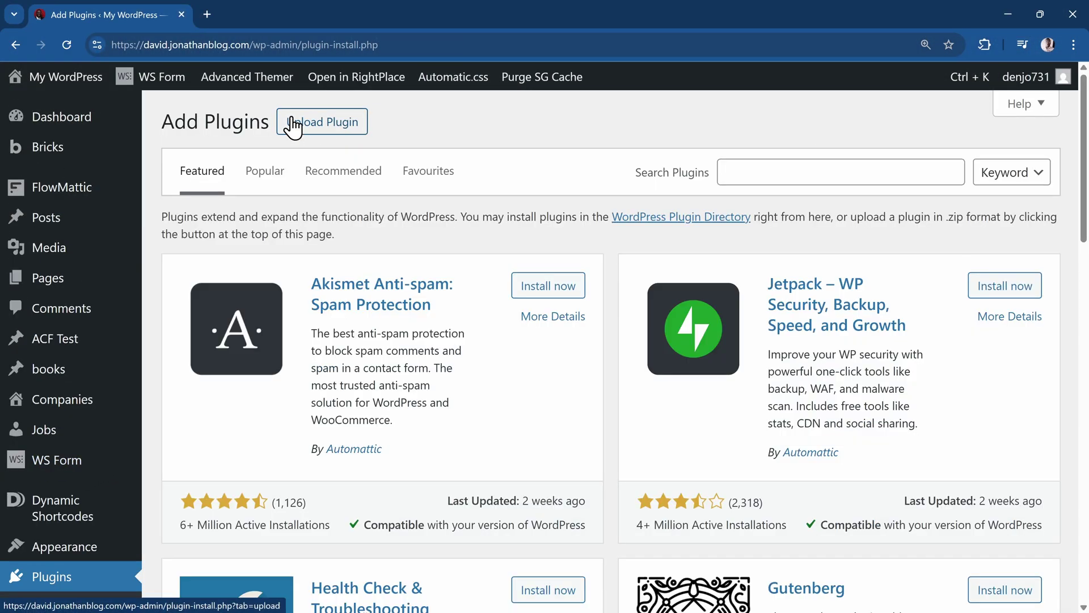
left_click(314, 126)
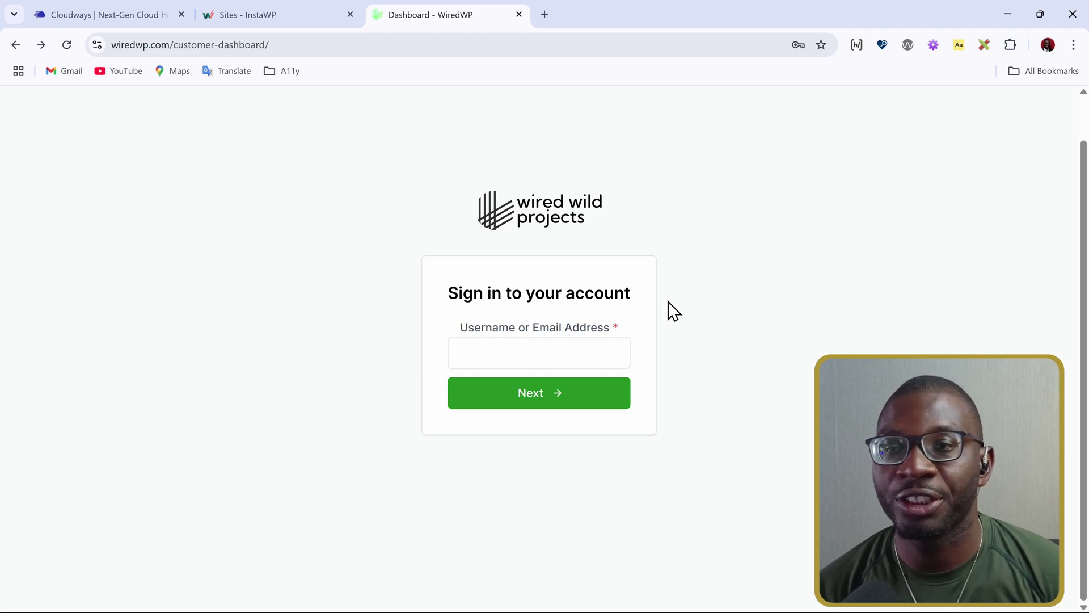
- Sign in to WiredWP with the saved account email and scroll to the RightPlace Pre-Beta Download section
left_click(575, 352)
left_click(600, 392)
left_click(601, 398)
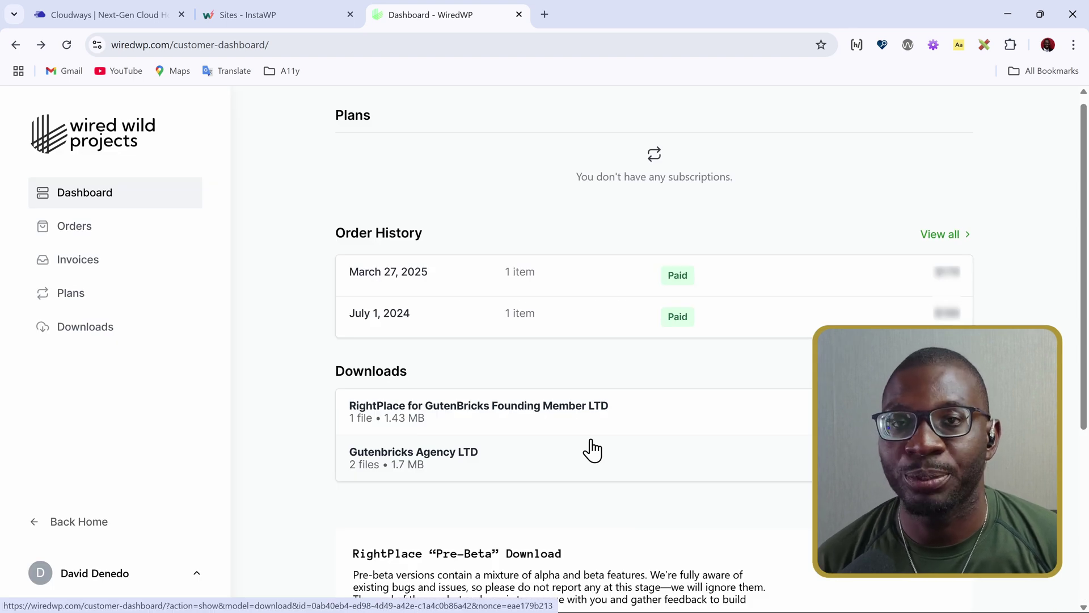
scroll(592, 450, "down", 3)
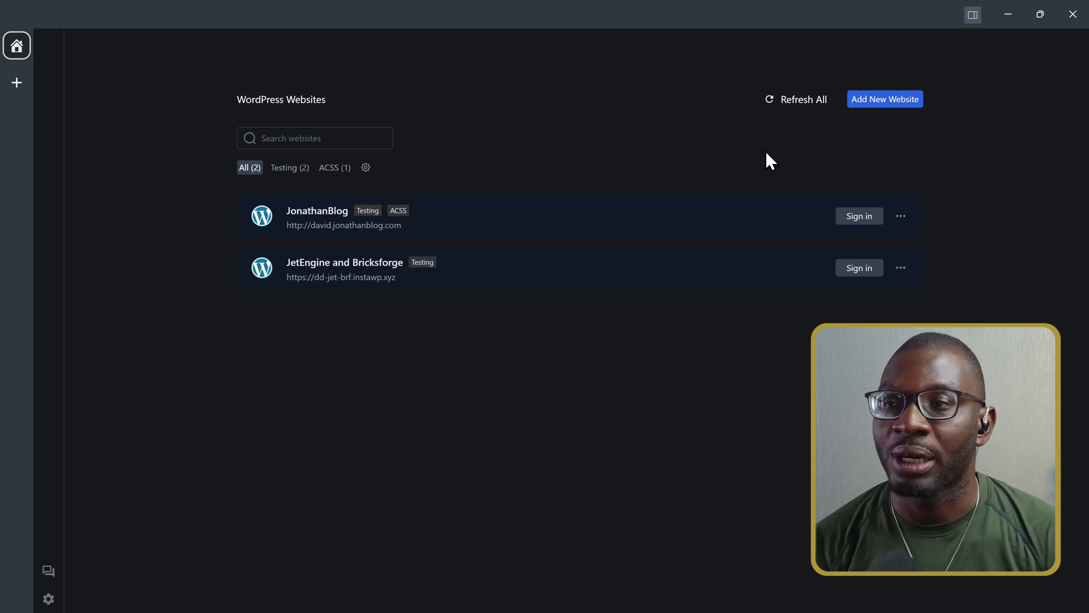
- Add website dd-blank2.instawp.xyz with Login URL wp-admin, name 'Blank' and category Testing, then connect
left_click(881, 100)
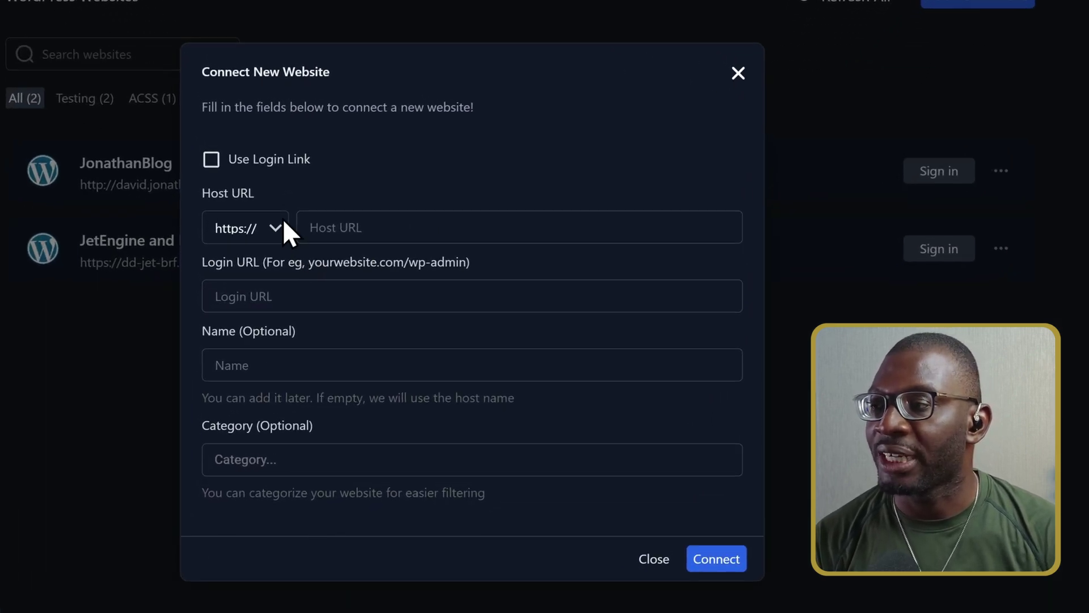
left_click(379, 233)
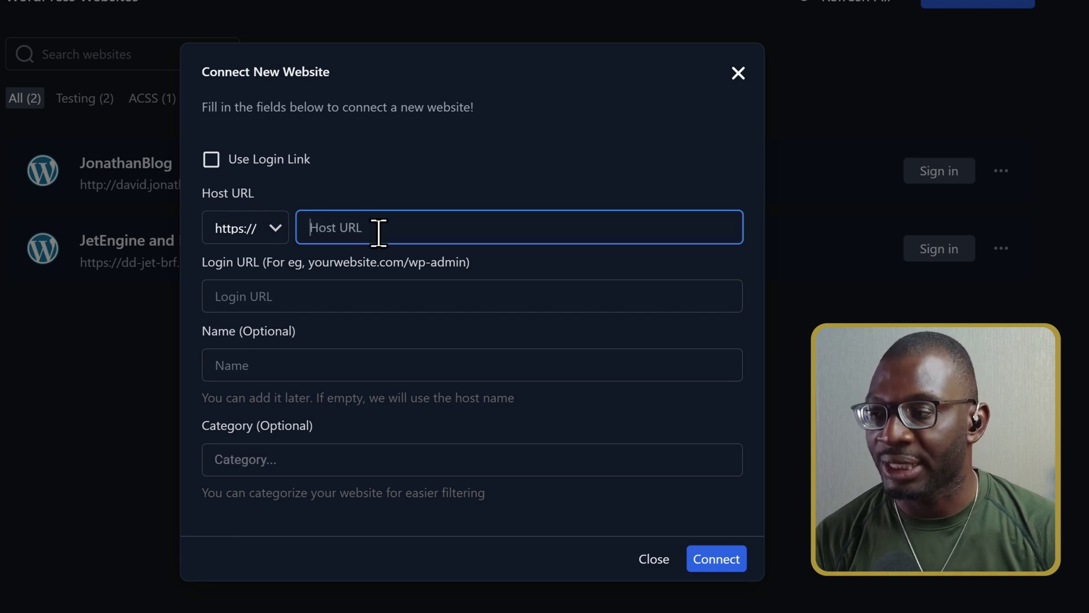
type("dd-blank2.instawp.xyz")
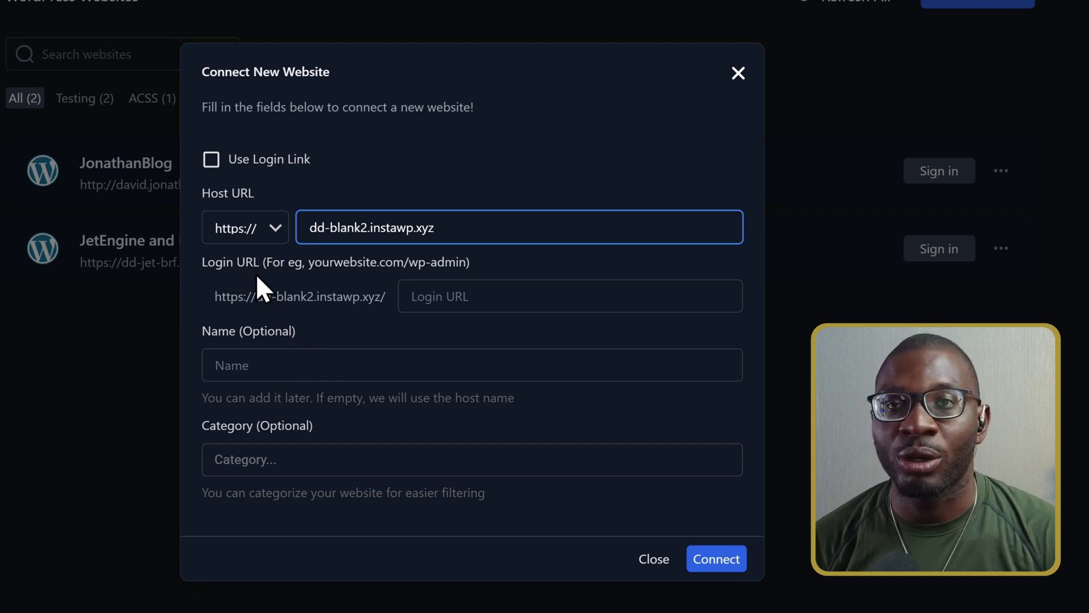
left_click(494, 306)
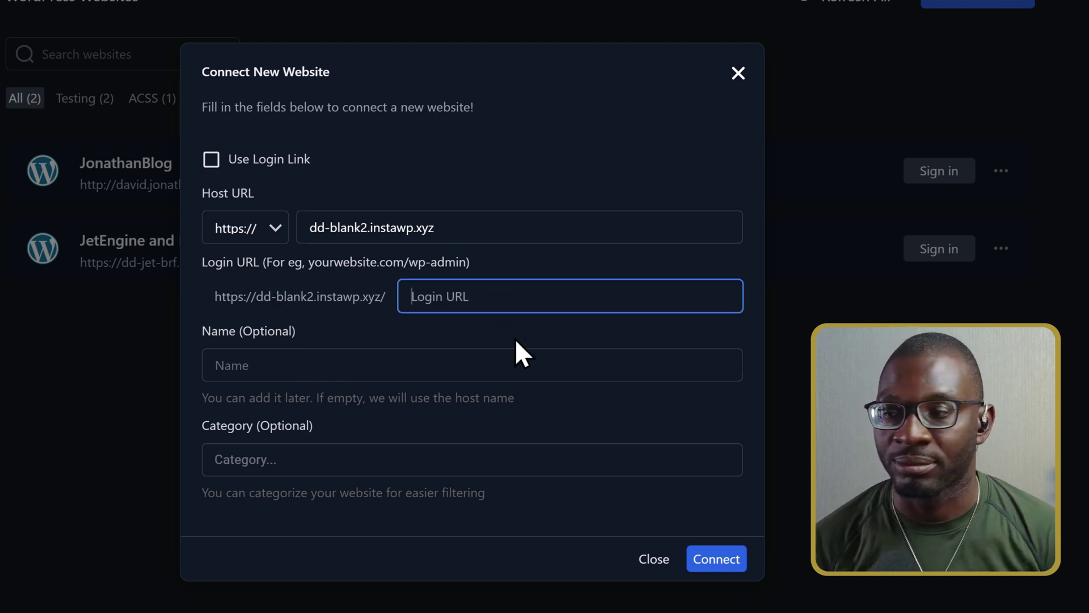
type("wp")
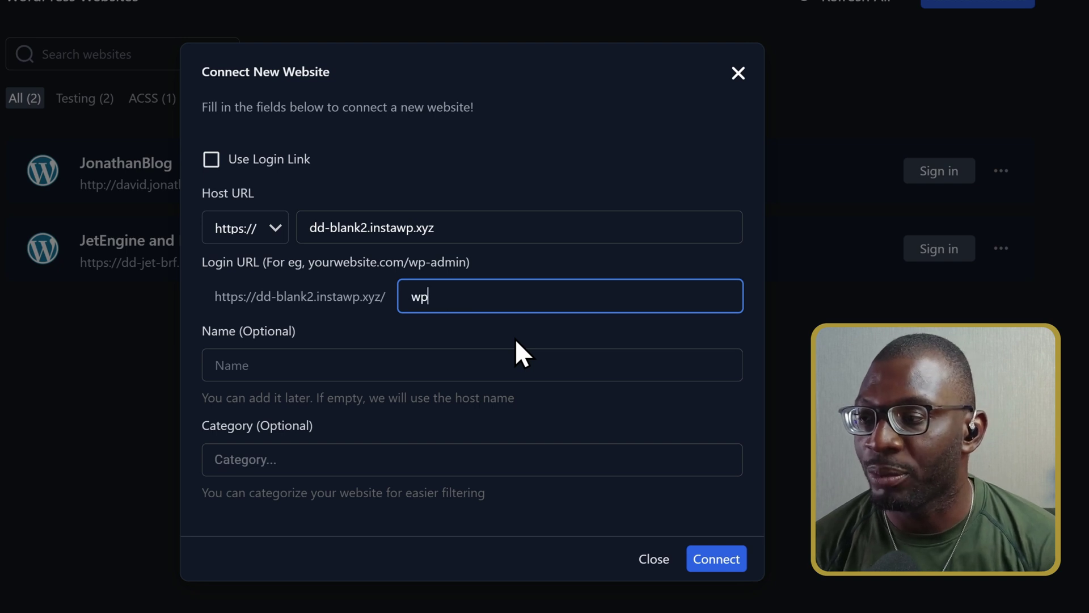
type("-admin")
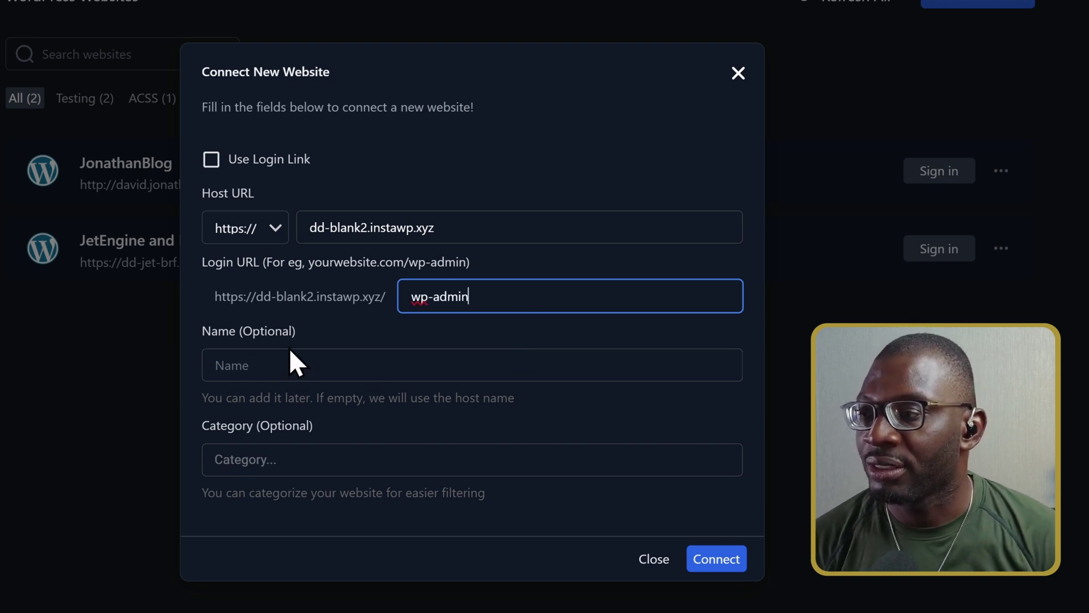
left_click(308, 367)
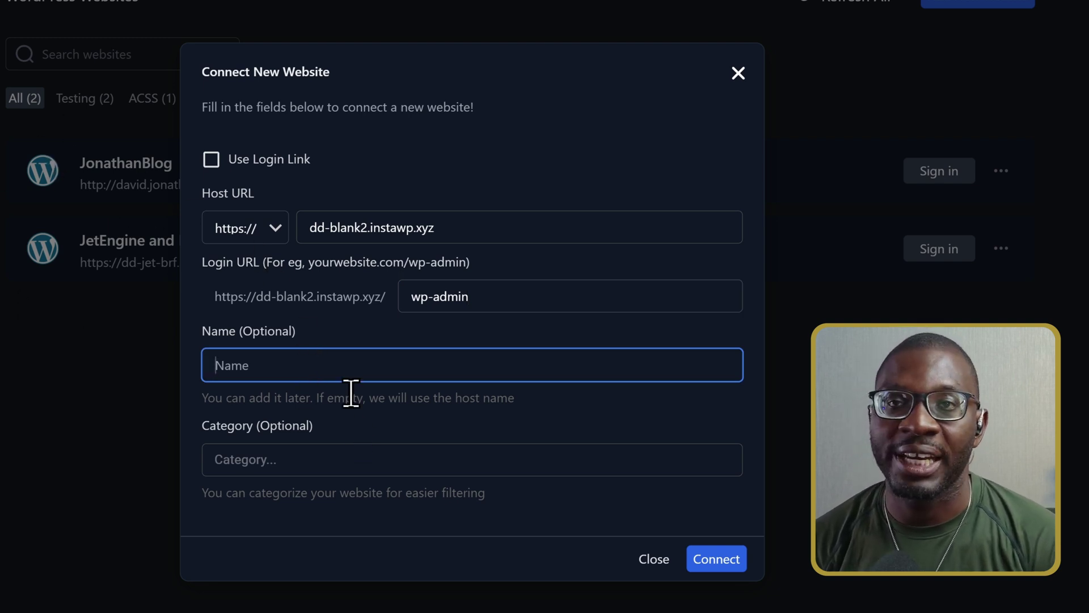
type("Blank")
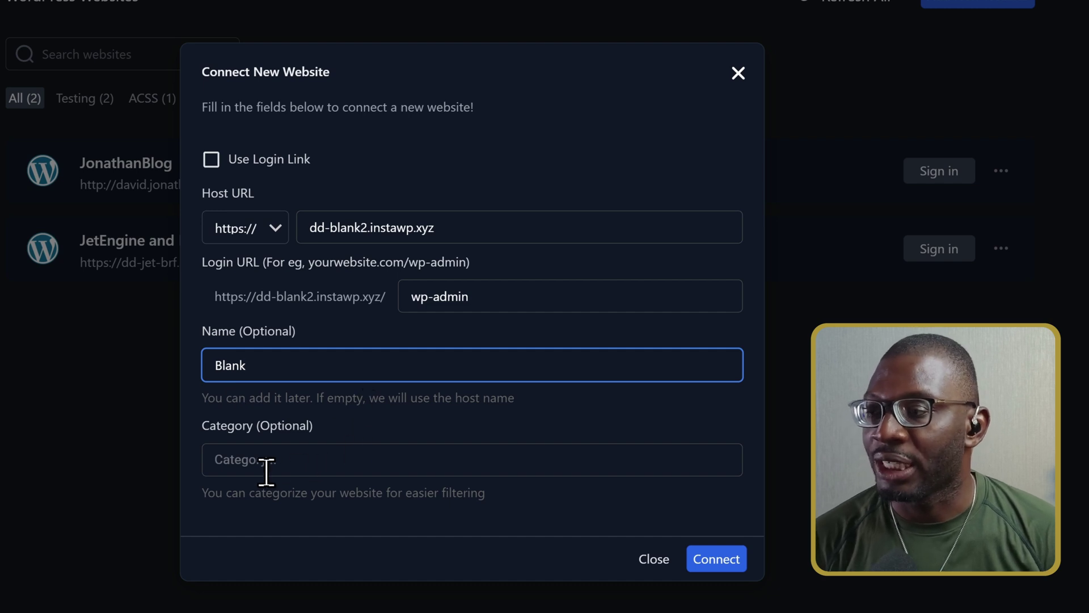
left_click(294, 460)
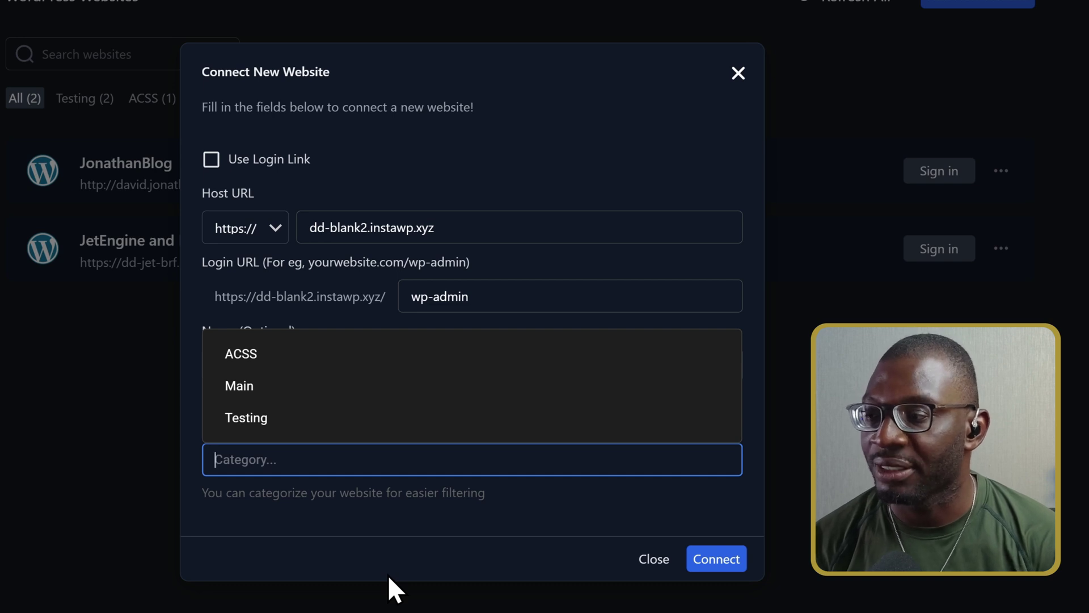
type("Testing")
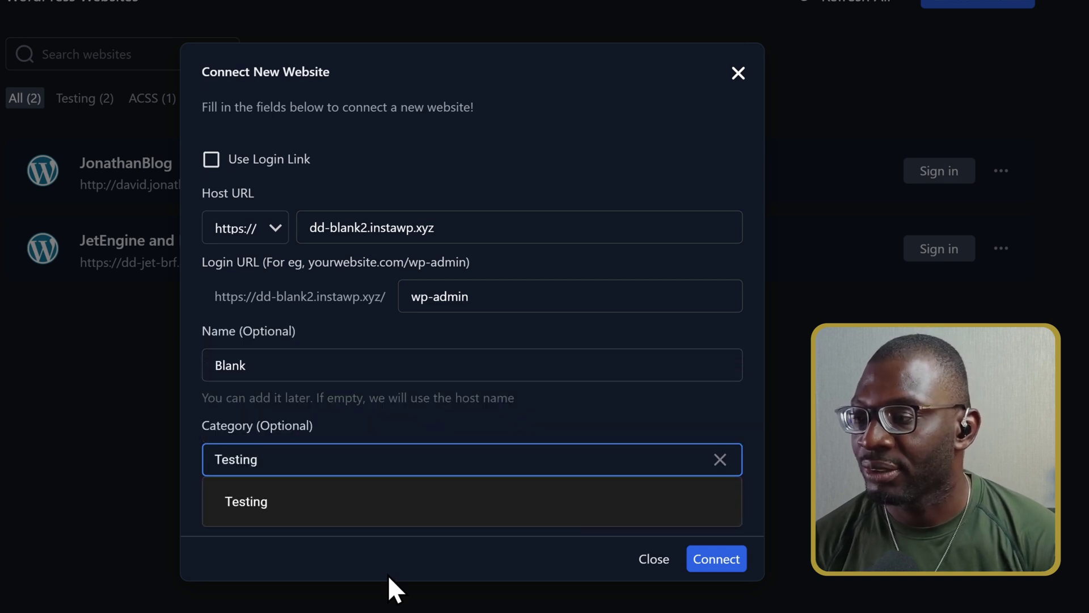
key("Return")
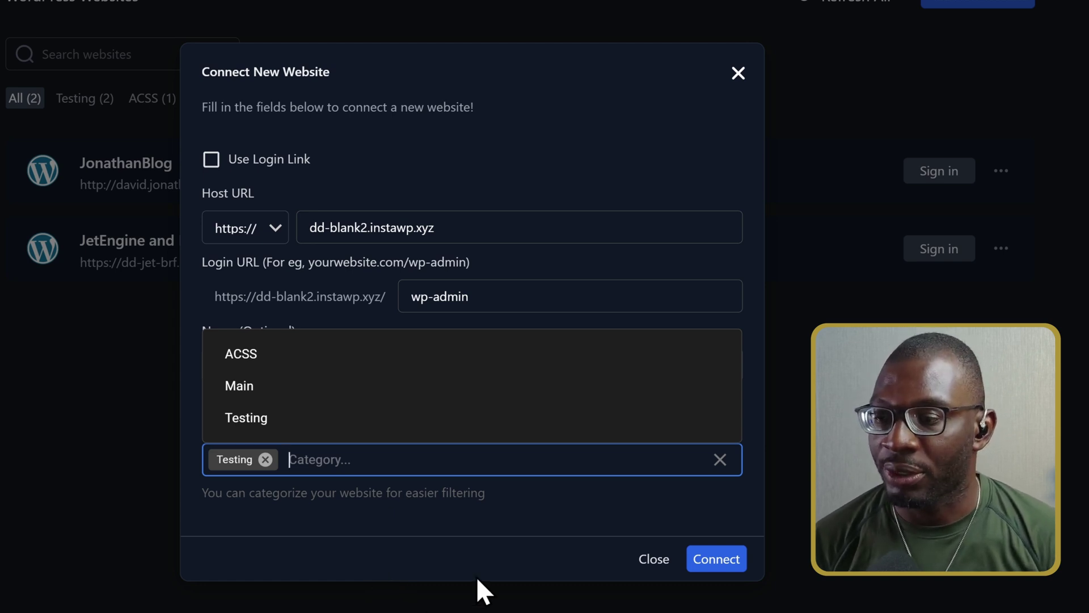
left_click(716, 561)
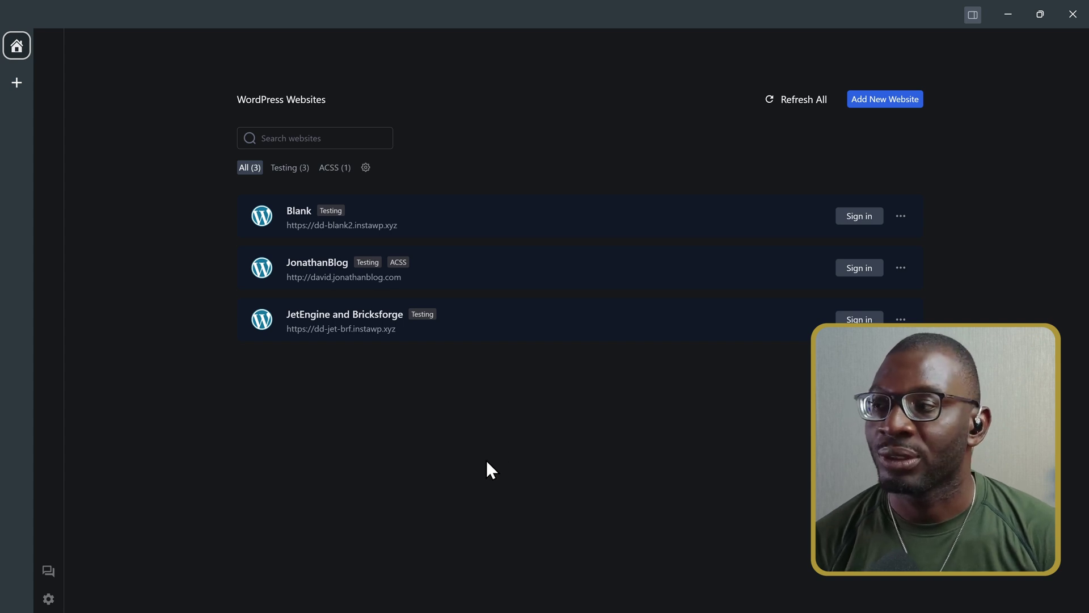
- Open the Blank site's login page with the Access Vault shown in the Tools sidebar
left_click(866, 217)
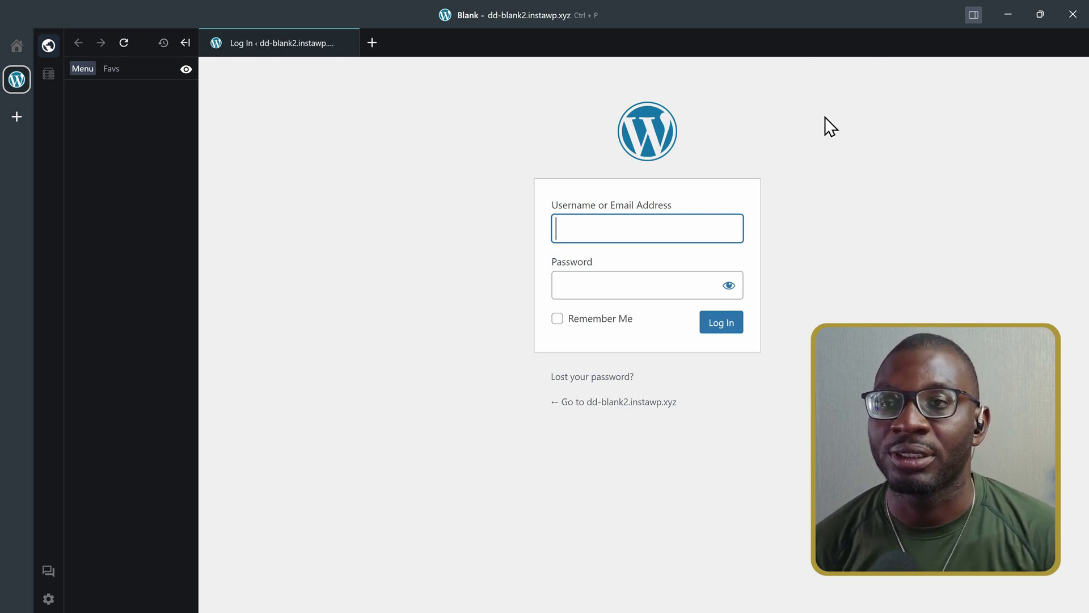
left_click(974, 22)
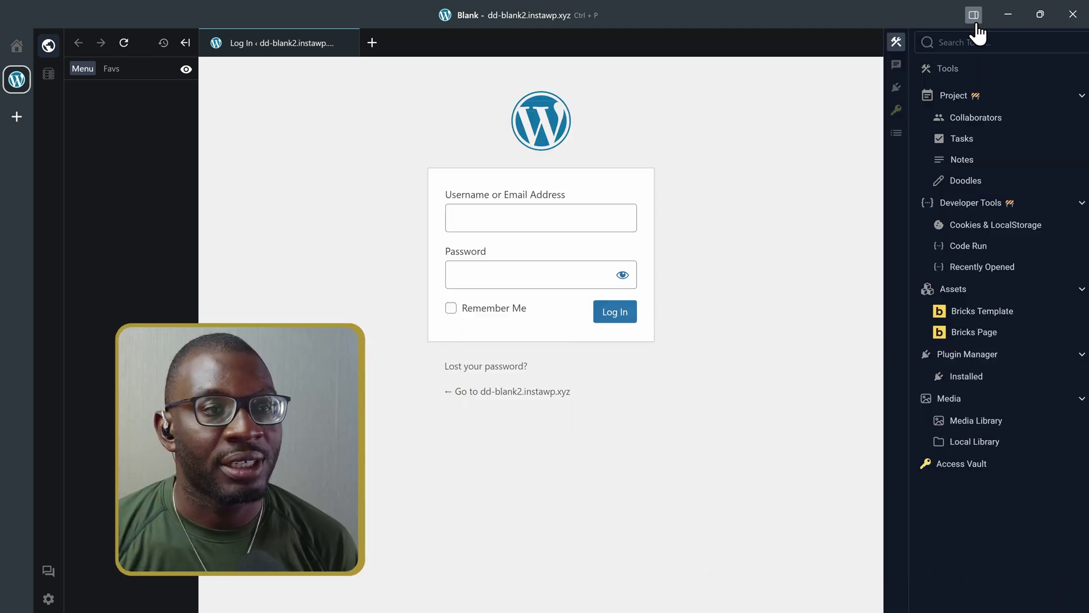
left_click(896, 112)
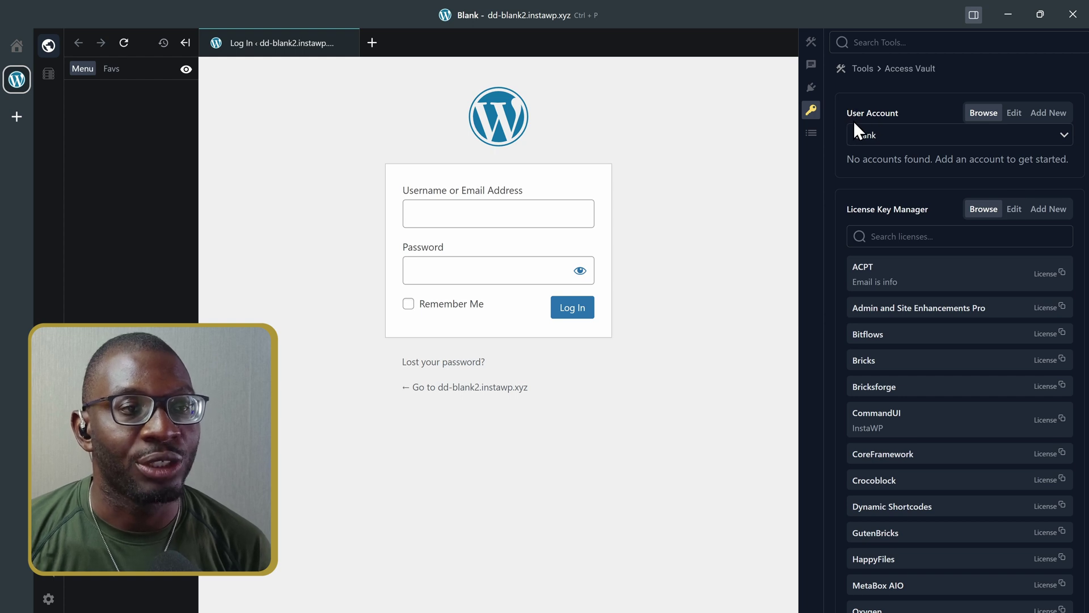
- Add a vault user account nicknamed DD with the pasted admin username and password
left_click(1048, 112)
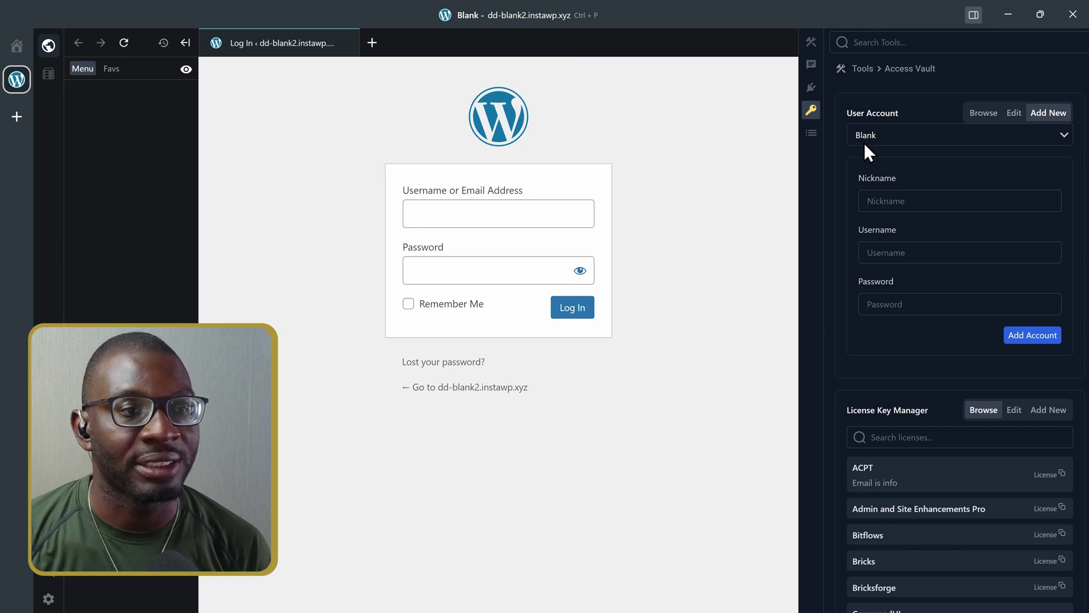
left_click(910, 195)
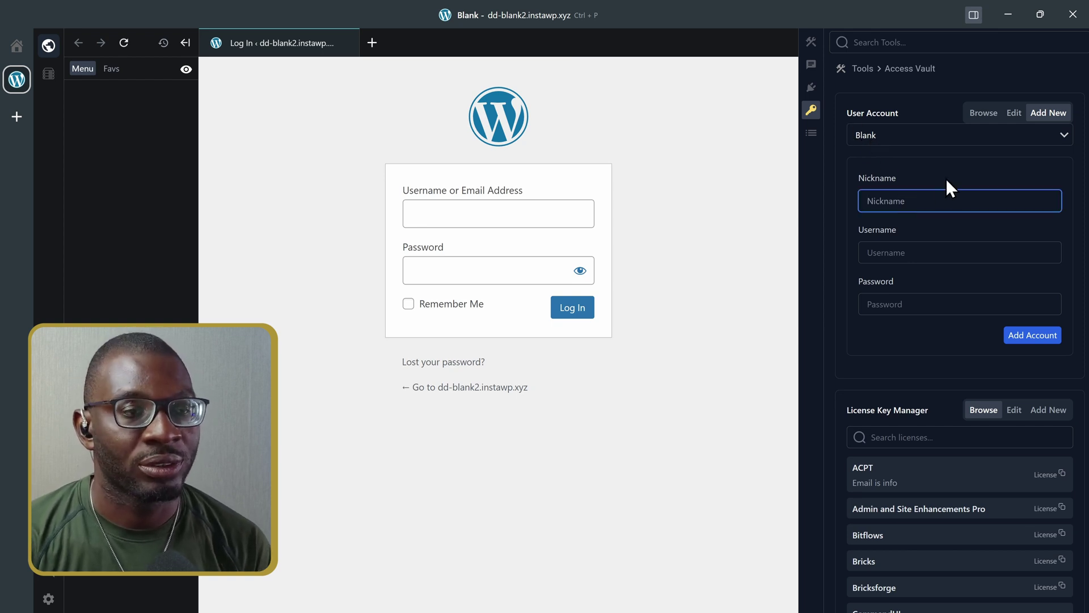
type("DD")
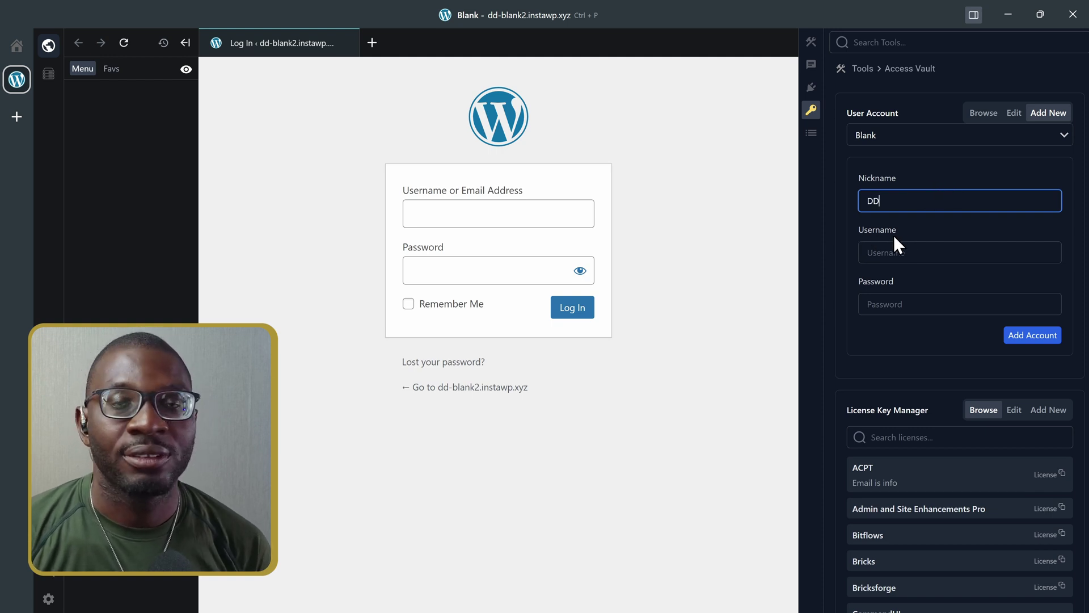
left_click(896, 257)
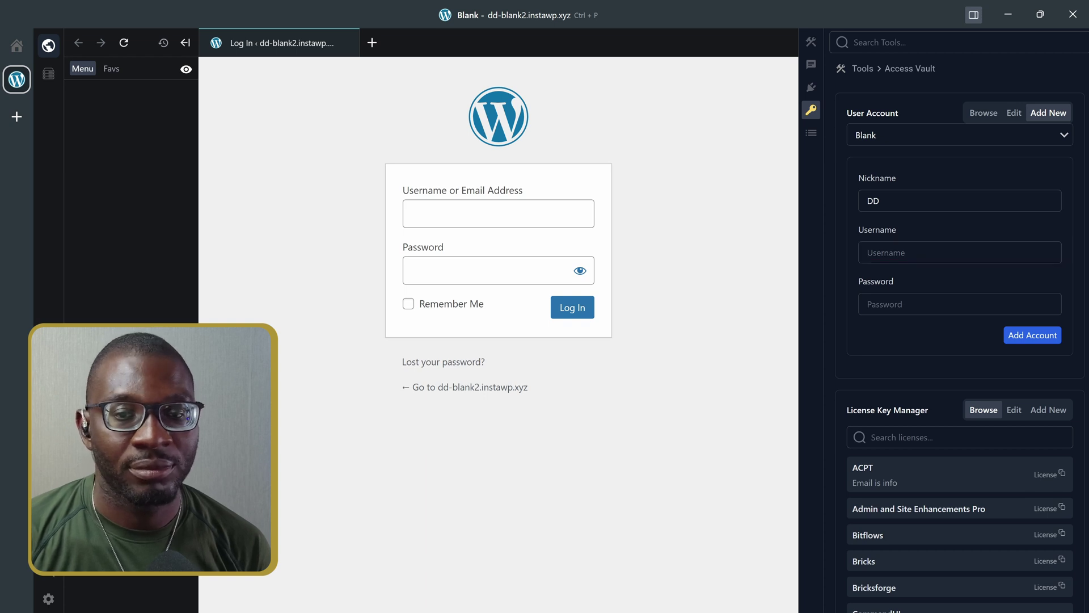
key("ctrl+v")
left_click(963, 304)
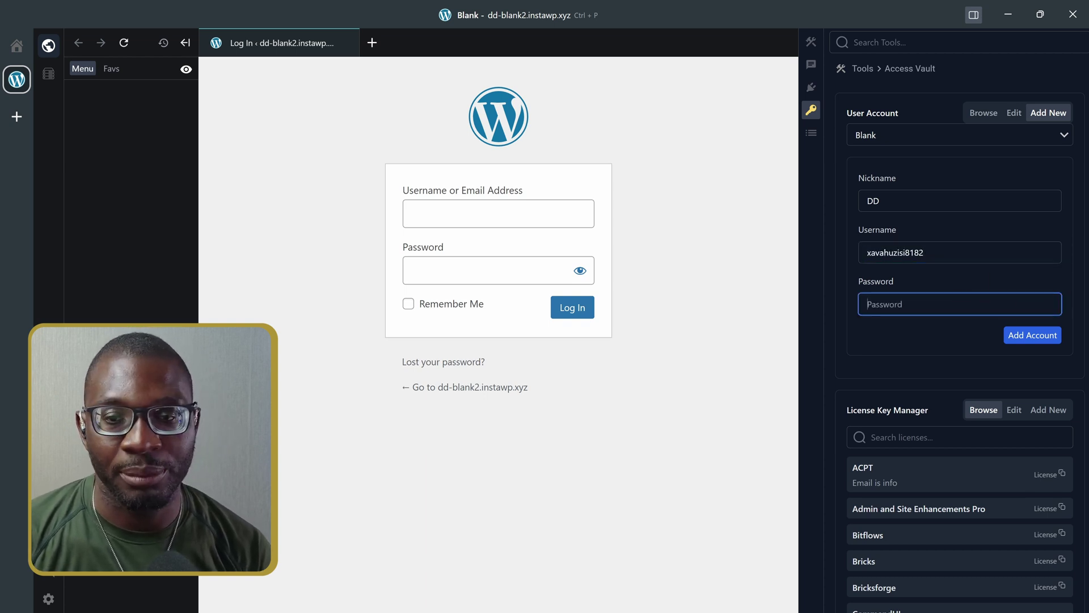
left_click(932, 303)
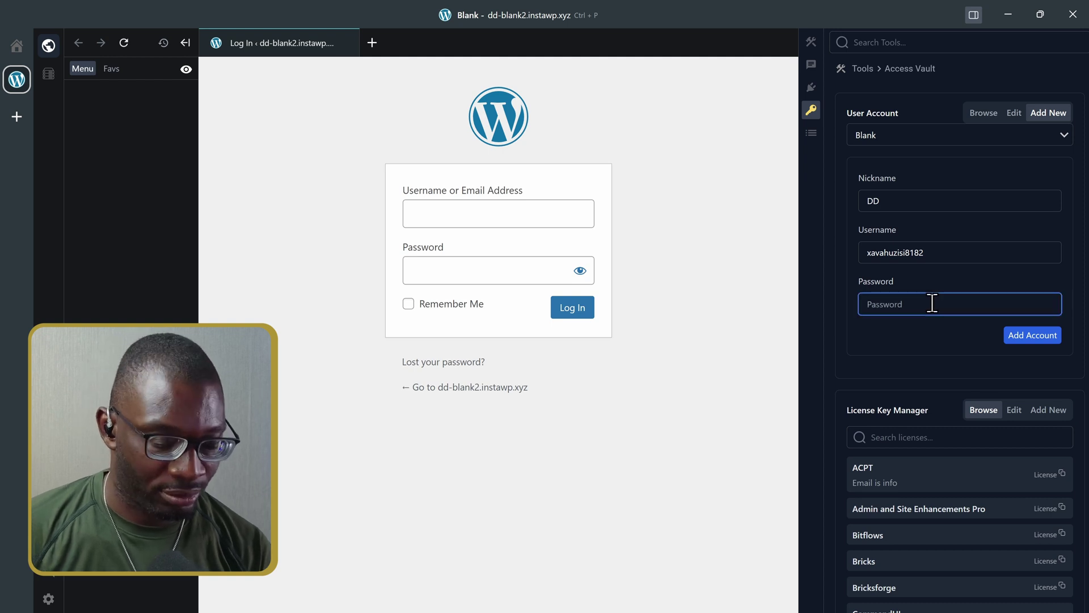
key("ctrl+v")
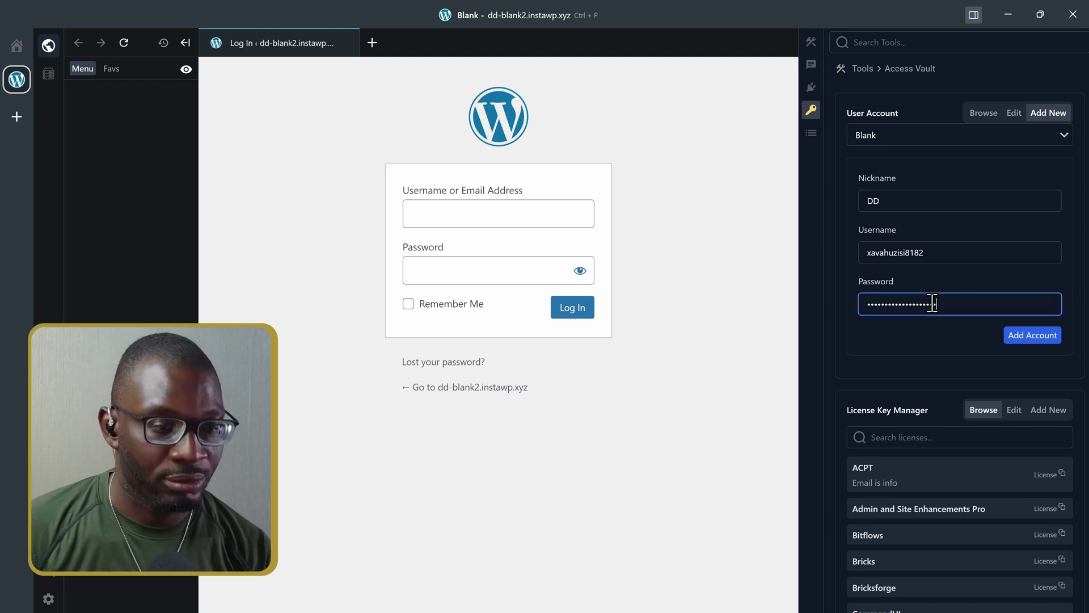
left_click(1026, 338)
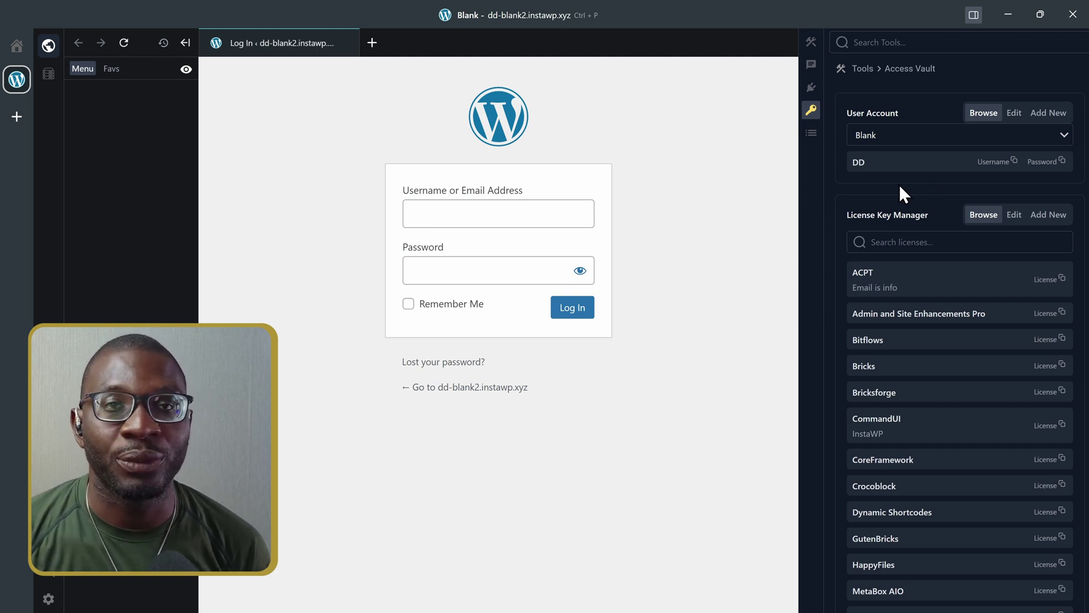
- Log into Blank using the DD vault account and return to its WordPress dashboard
left_click(884, 170)
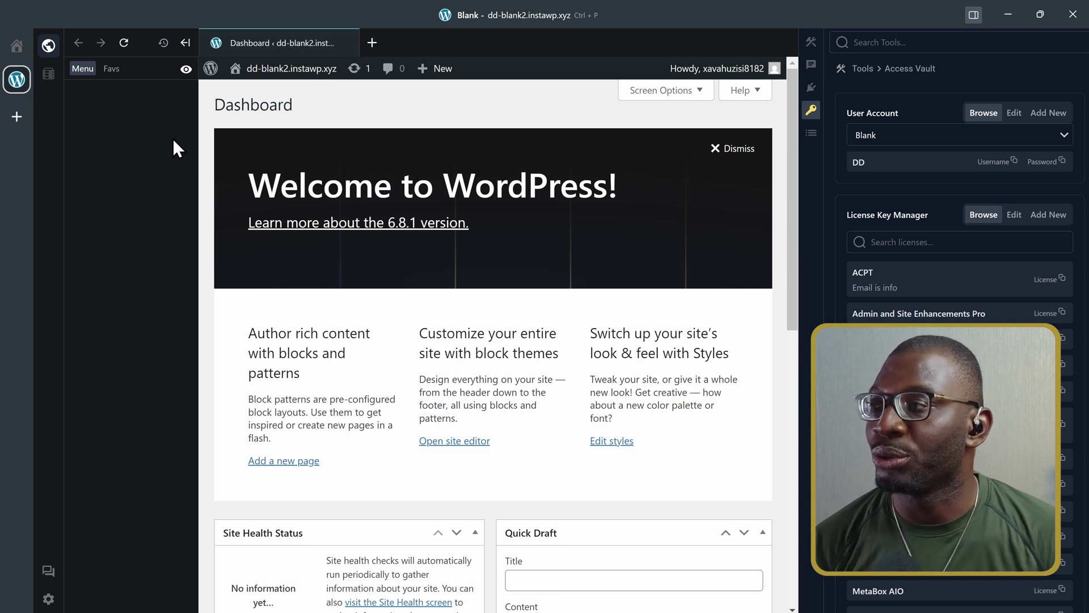
left_click(21, 55)
left_click(23, 79)
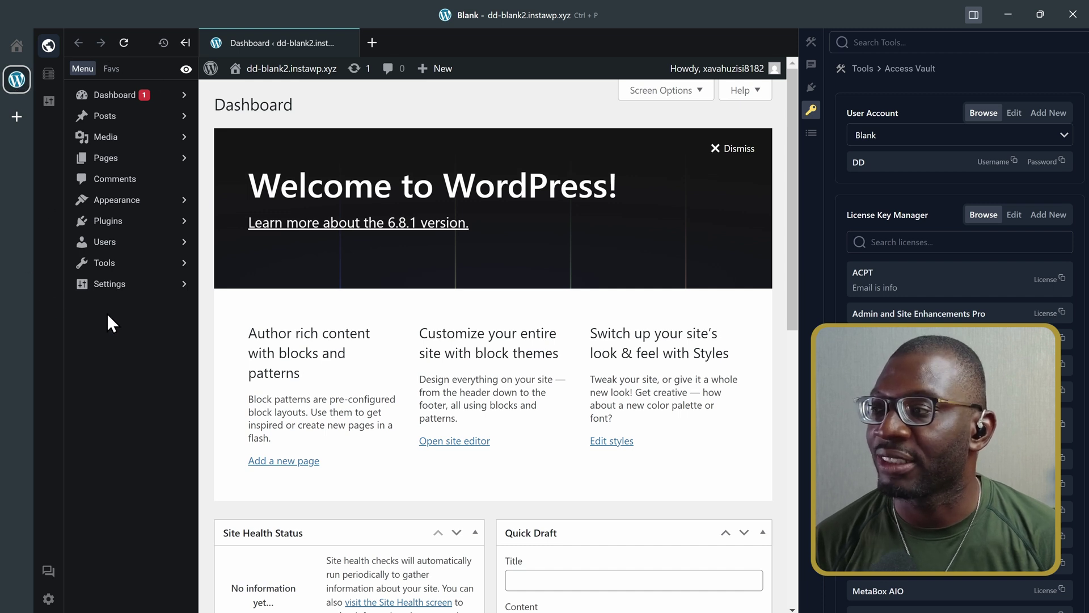
mouse_move(142, 101)
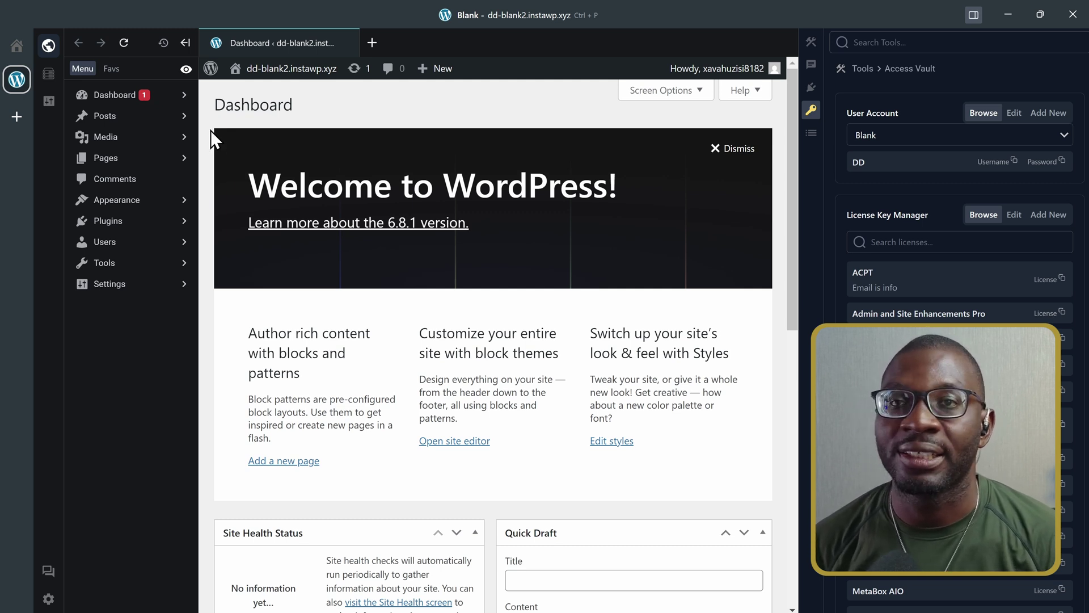
- Expand the WordPress admin menu and visit Appearance > Themes and the site Editor
left_click(187, 44)
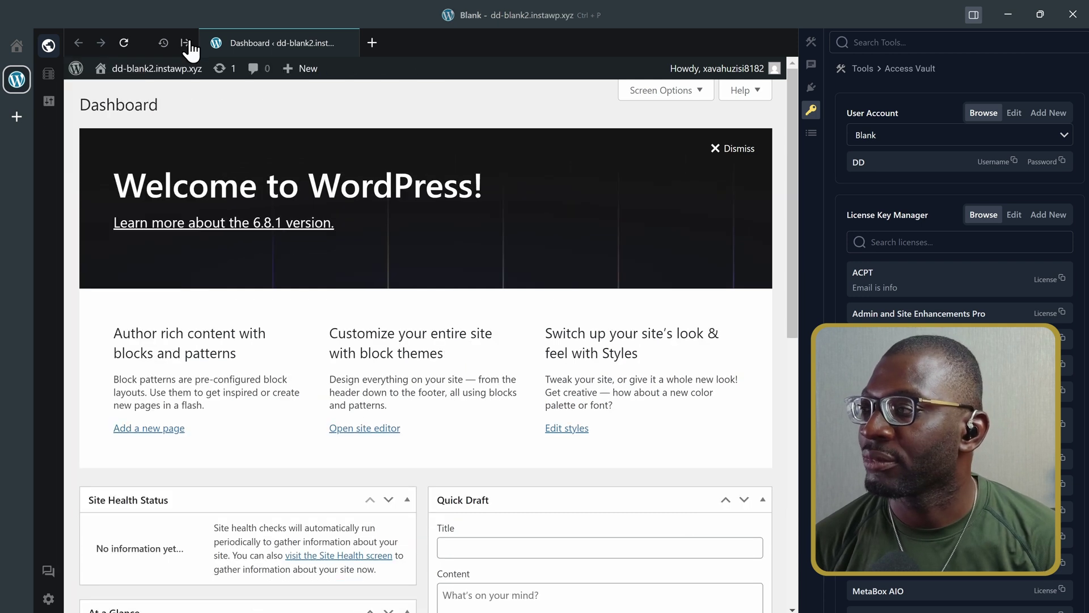
mouse_move(159, 61)
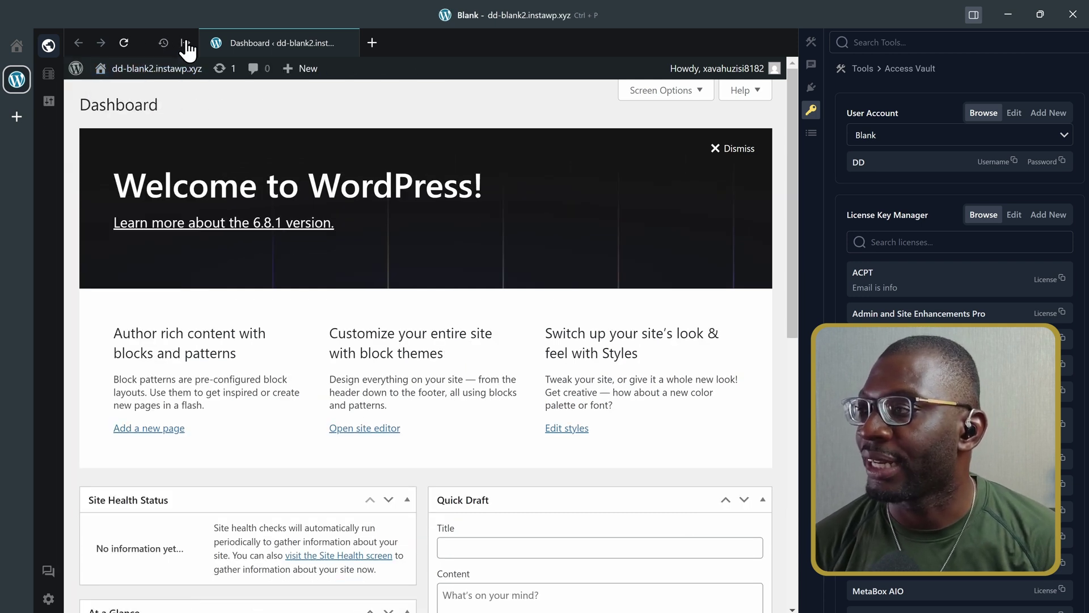
left_click(185, 43)
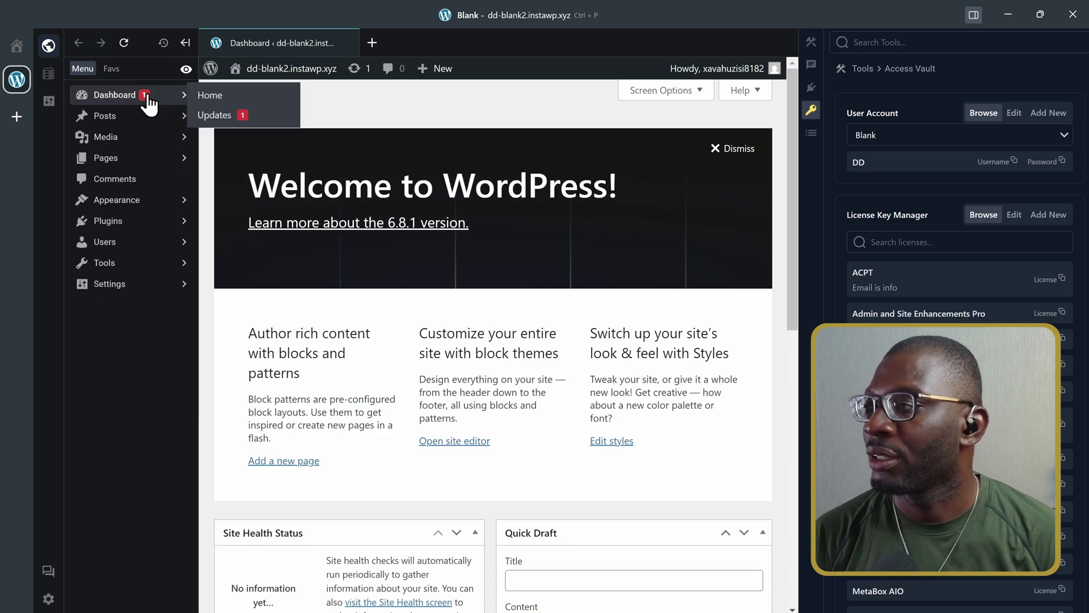
mouse_move(139, 205)
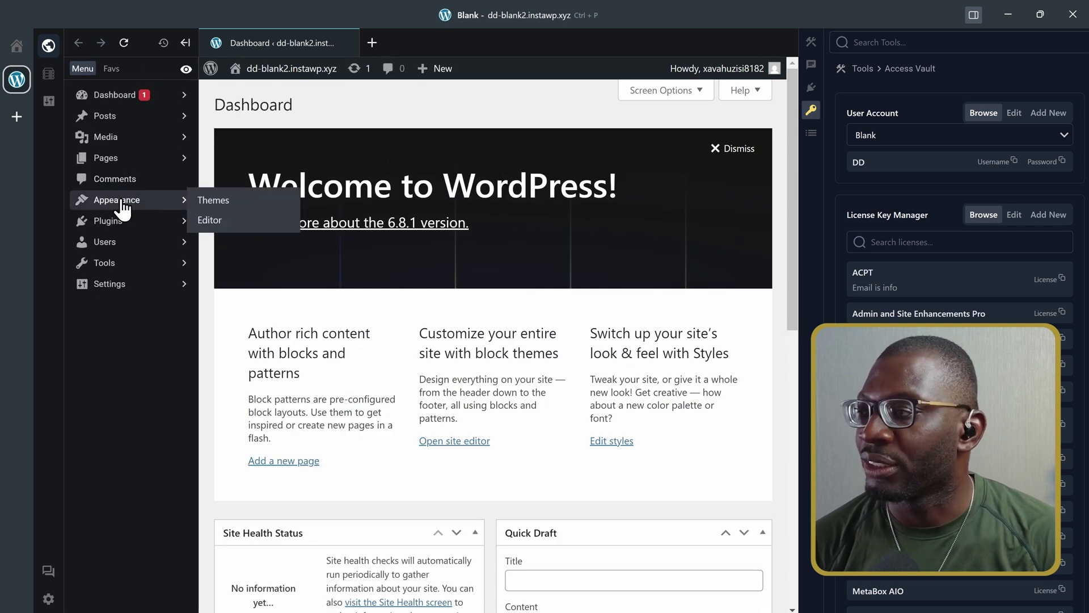
left_click(121, 205)
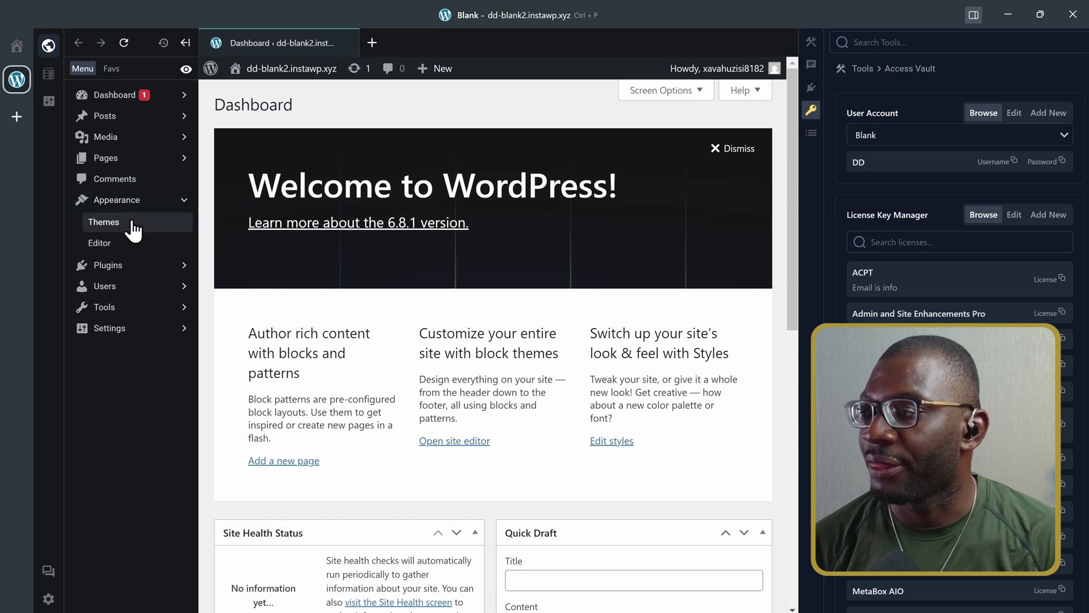
left_click(133, 228)
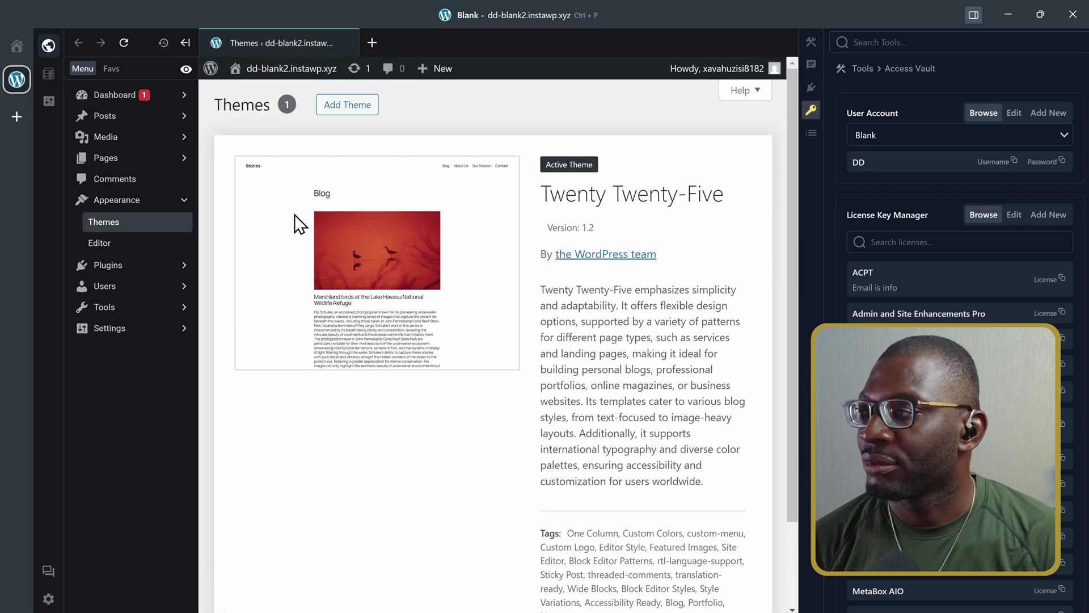
left_click(101, 244)
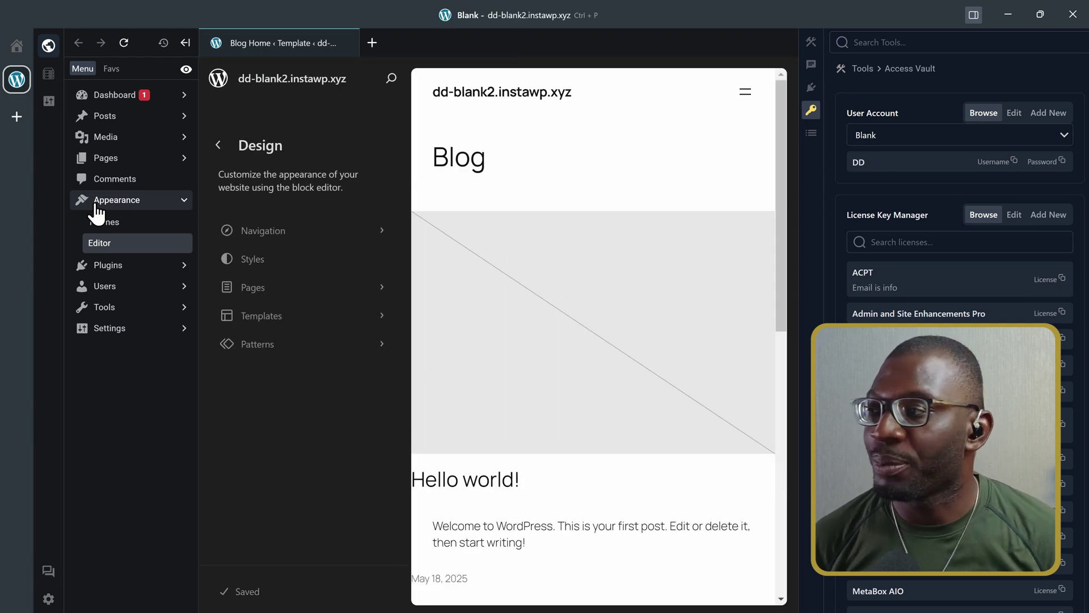
- Open Dashboard > Updates to confirm WordPress 6.8.1 is current
left_click(118, 96)
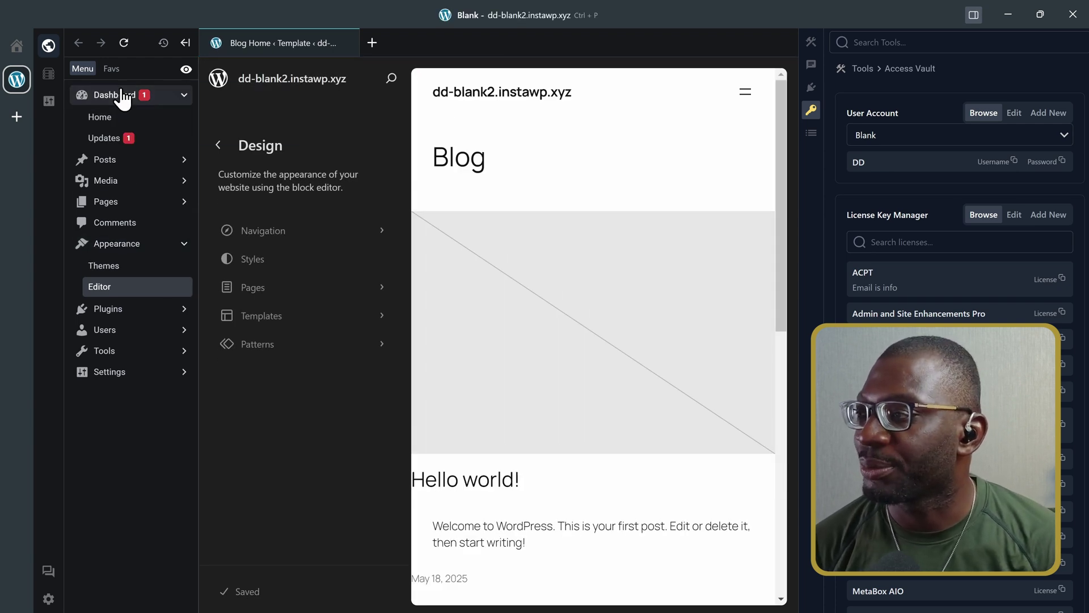
left_click(134, 148)
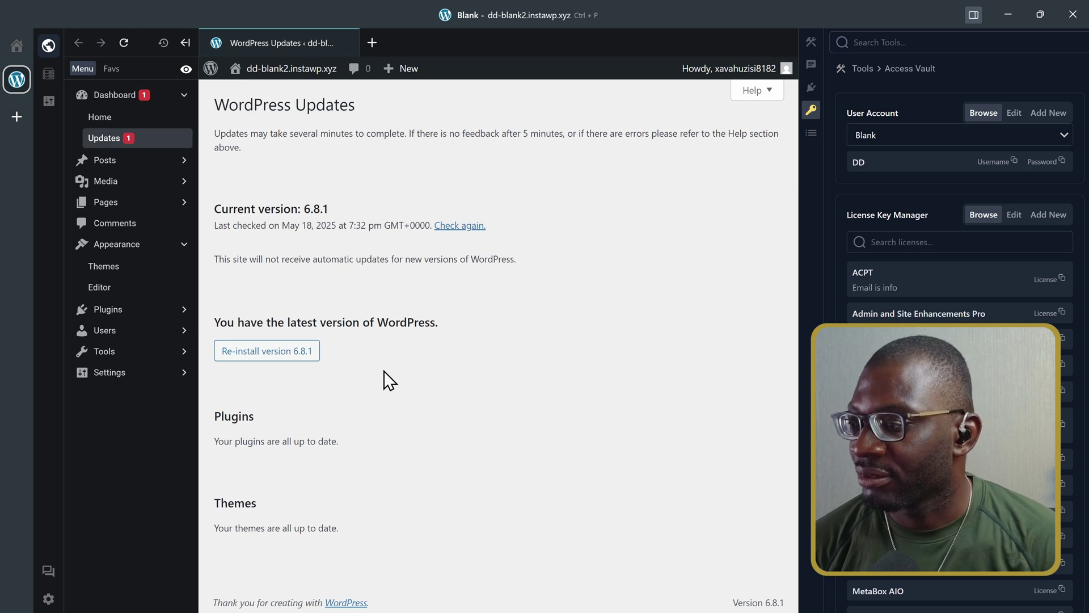
left_click(126, 98)
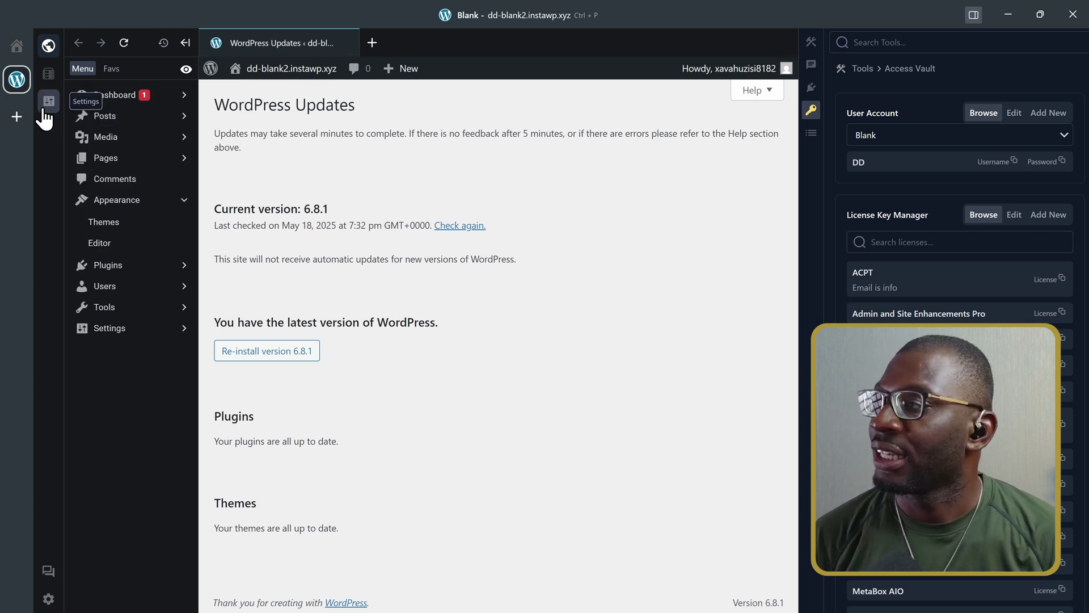
- Install RightPlace Client Plugin v0.1.2 from the Blank site's RightPlace Settings
mouse_move(77, 102)
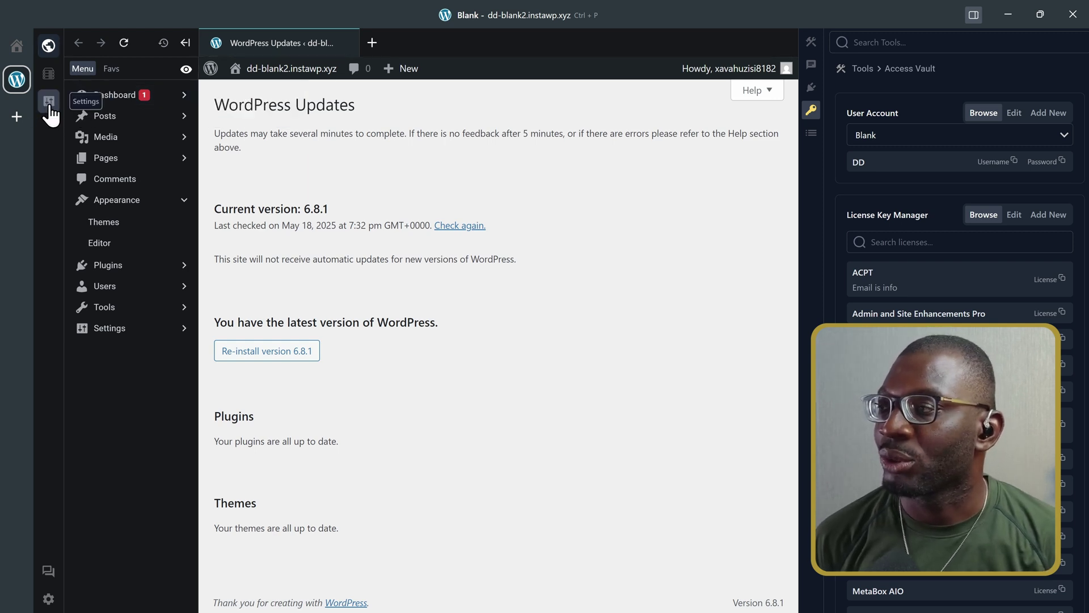
left_click(50, 108)
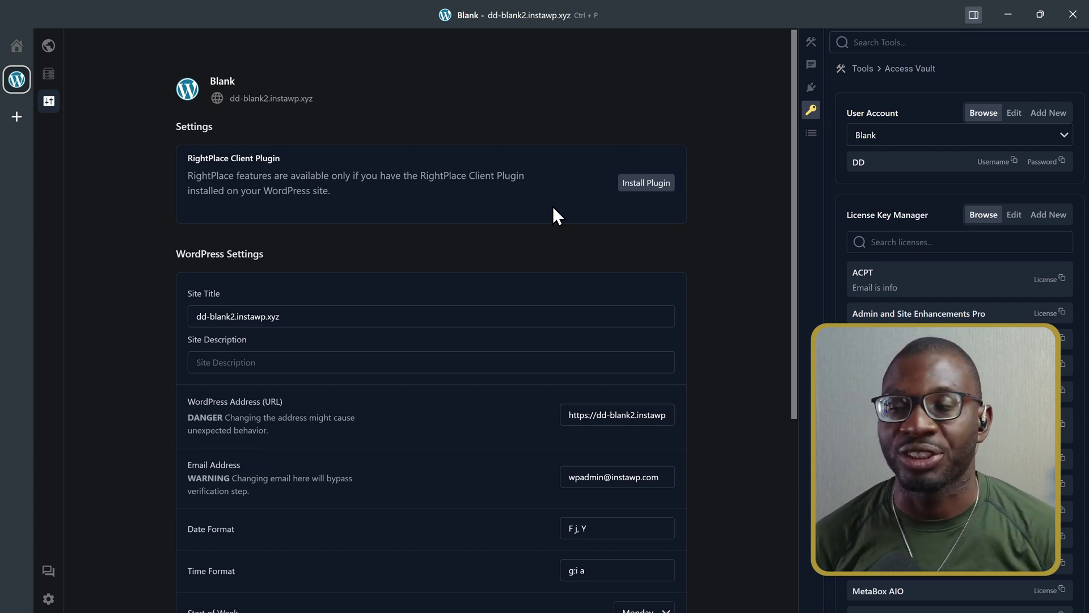
left_click(663, 195)
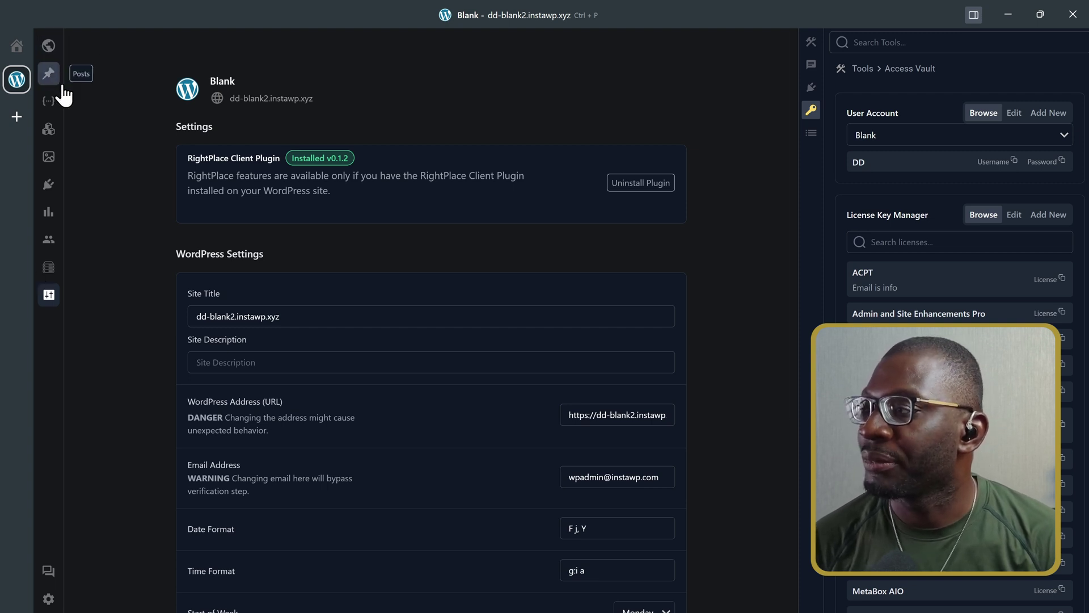
- Open Post Manager for Blank, showing 3 posts: 2 published, 1 draft
left_click(50, 50)
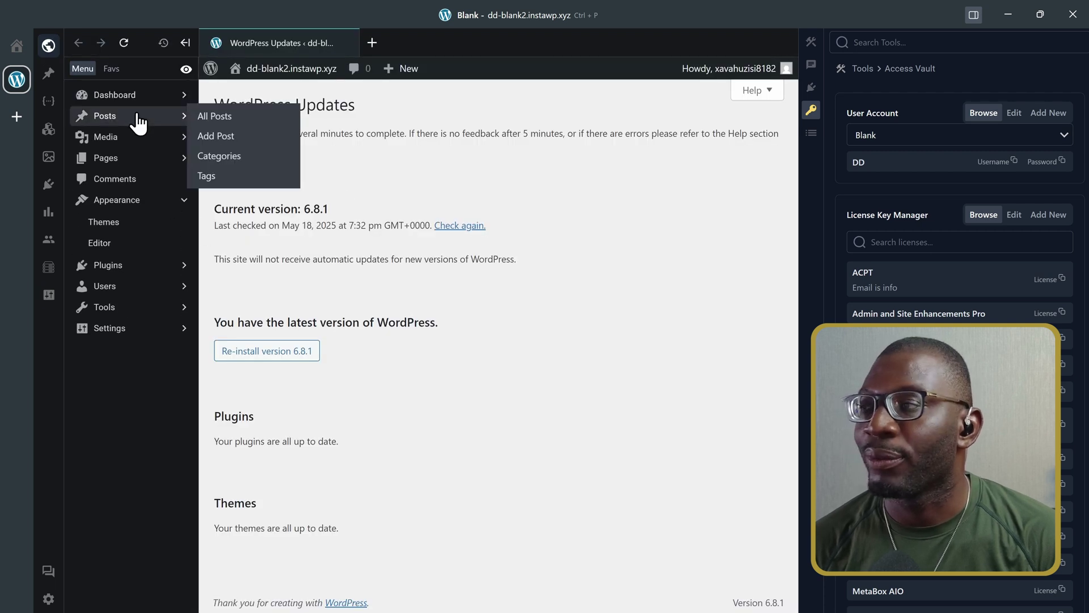
left_click(47, 79)
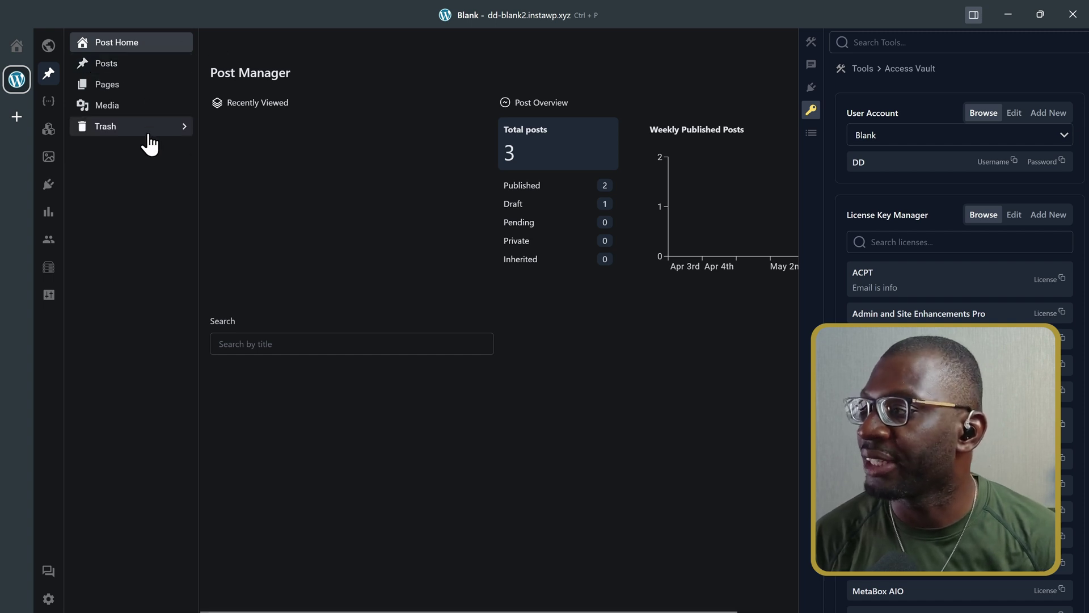
- View the Blank site's Code Builder, then switch to its Builder Assets section
left_click(49, 102)
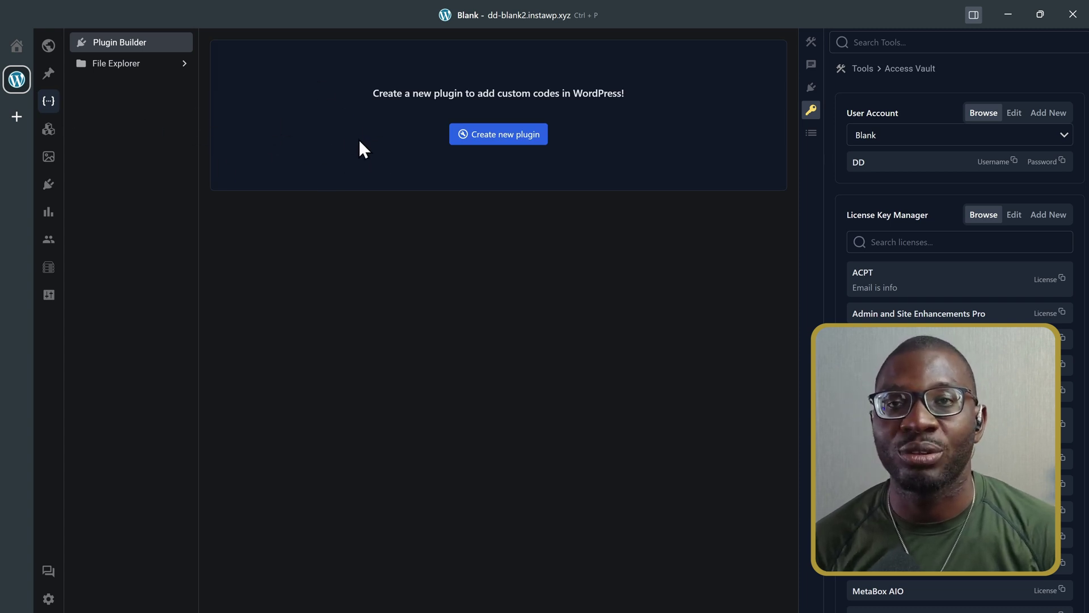
left_click(49, 131)
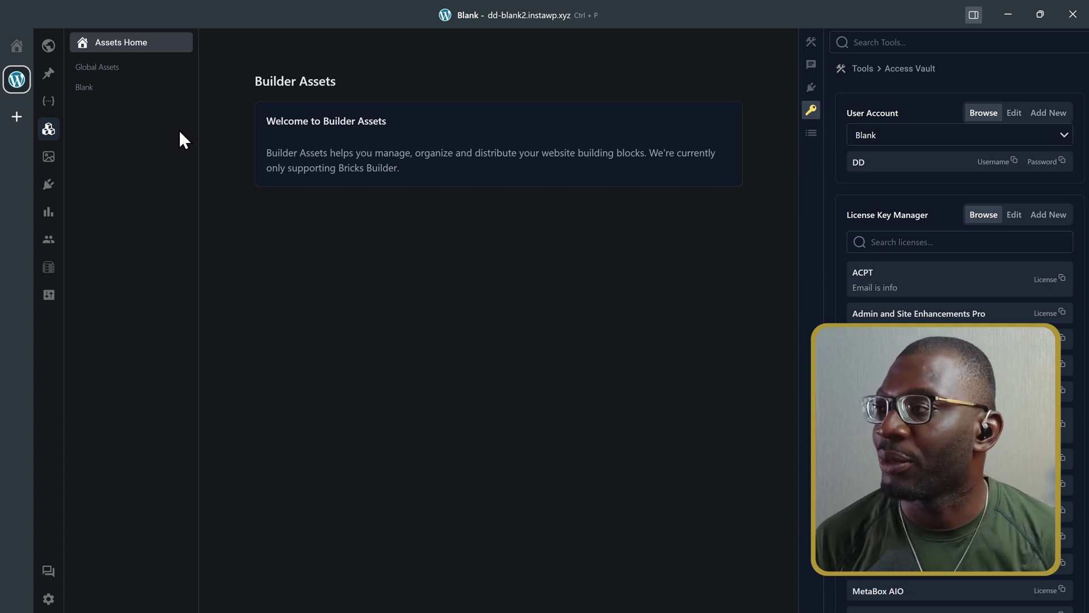
- Sign into the JetEngine and Bricksforge site's WordPress admin with its saved Access Vault account
left_click(17, 47)
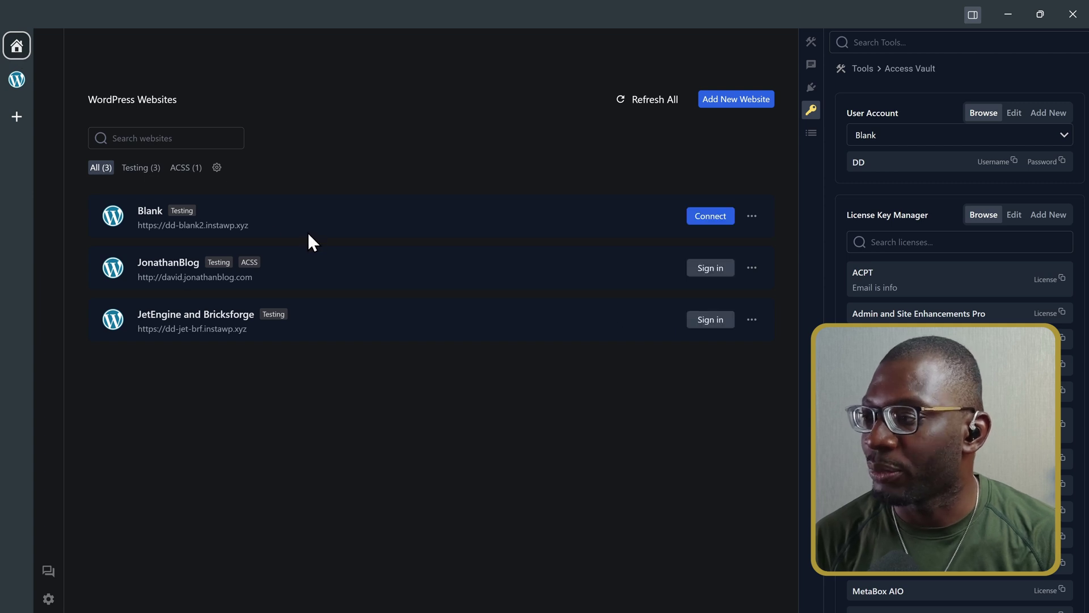
left_click(709, 327)
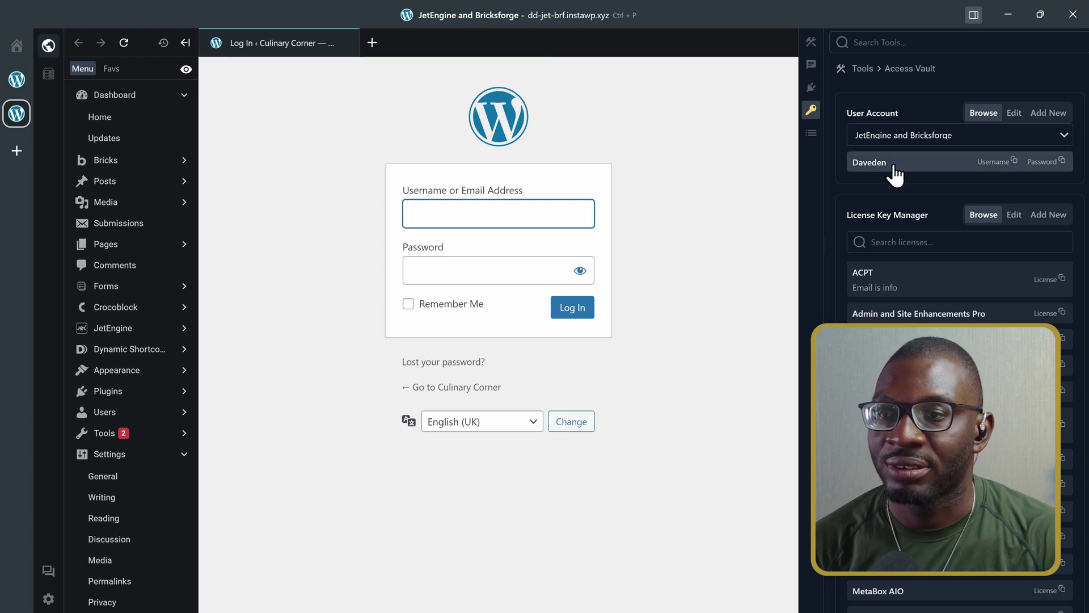
left_click(893, 170)
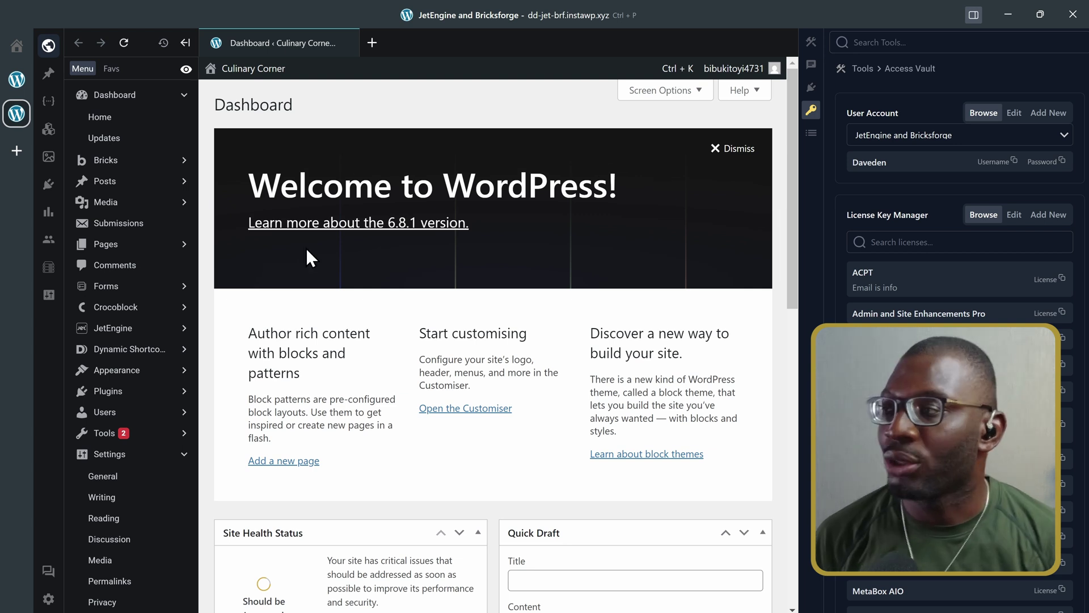
mouse_move(90, 166)
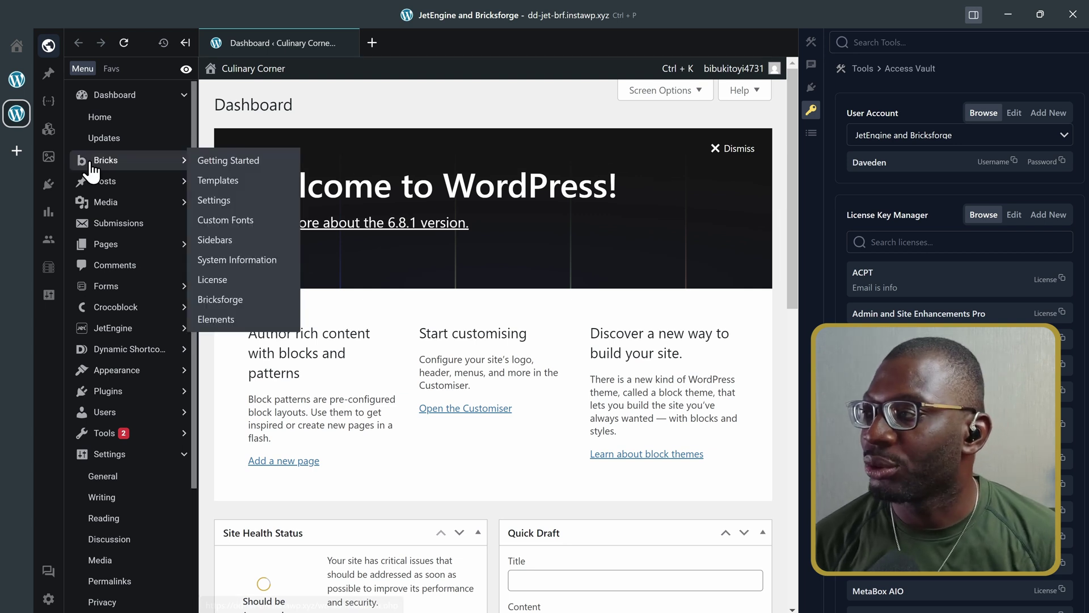
- Browse the JetEngine and Bricksforge site's Bricks Builder pages and Bricks templates
left_click(42, 135)
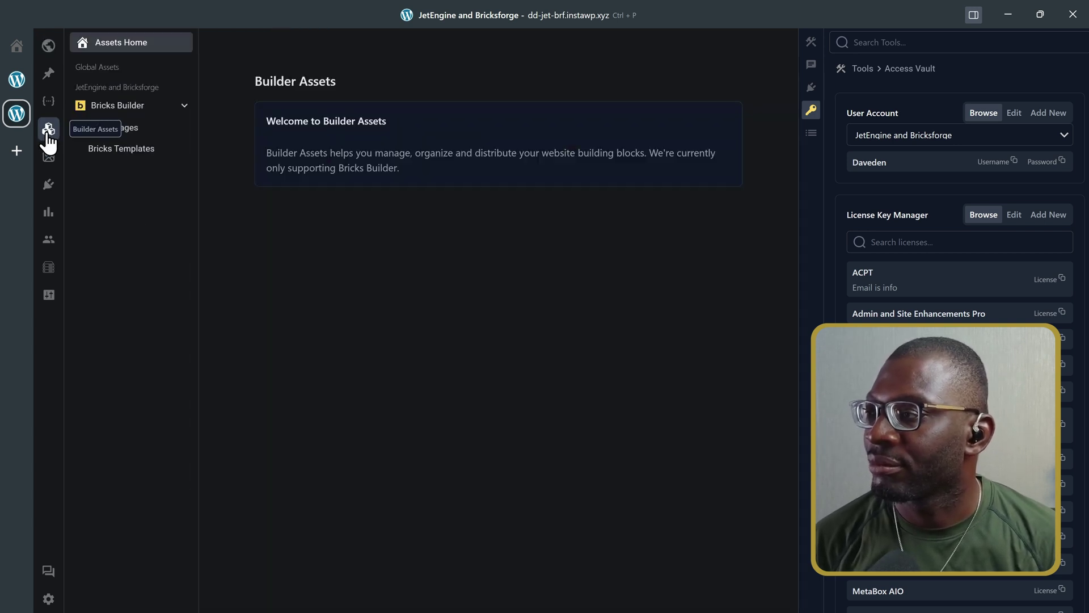
left_click(126, 135)
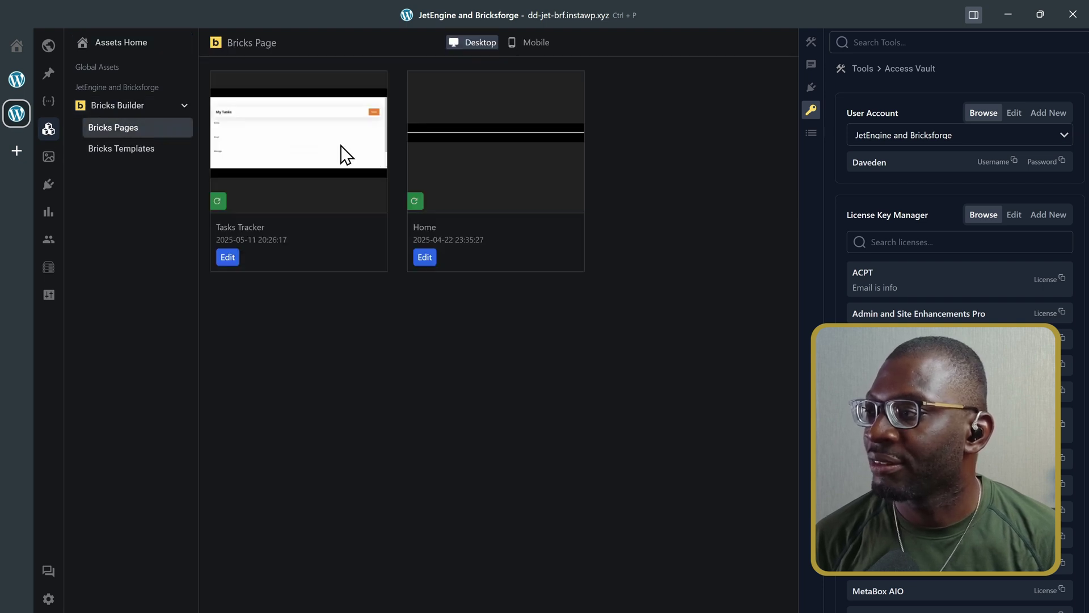
left_click(145, 165)
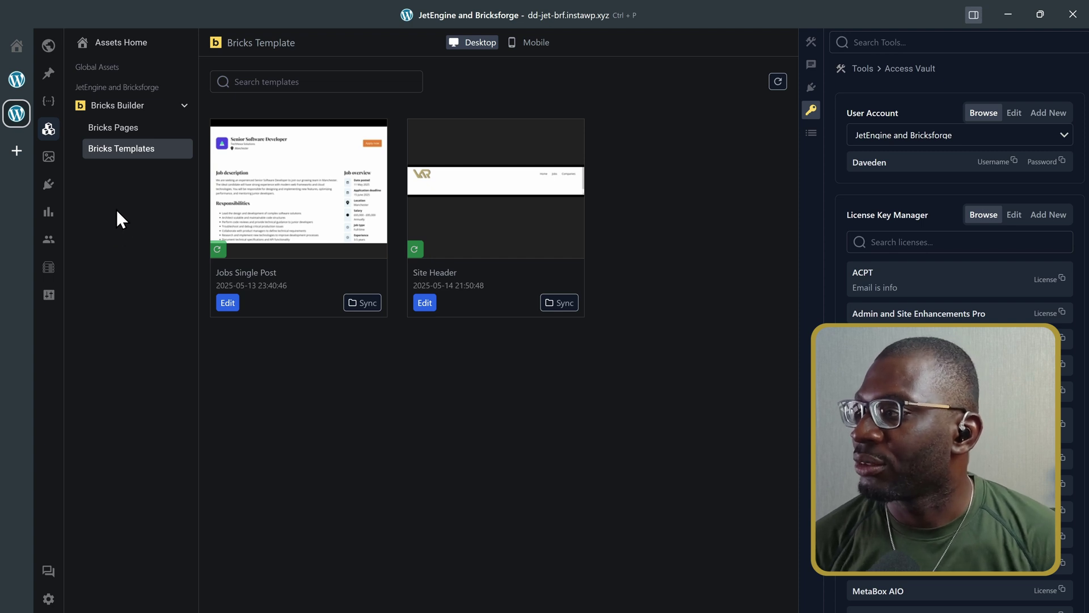
- Switch between the two sites, ending on the Blank site's empty Builder Assets
left_click(17, 79)
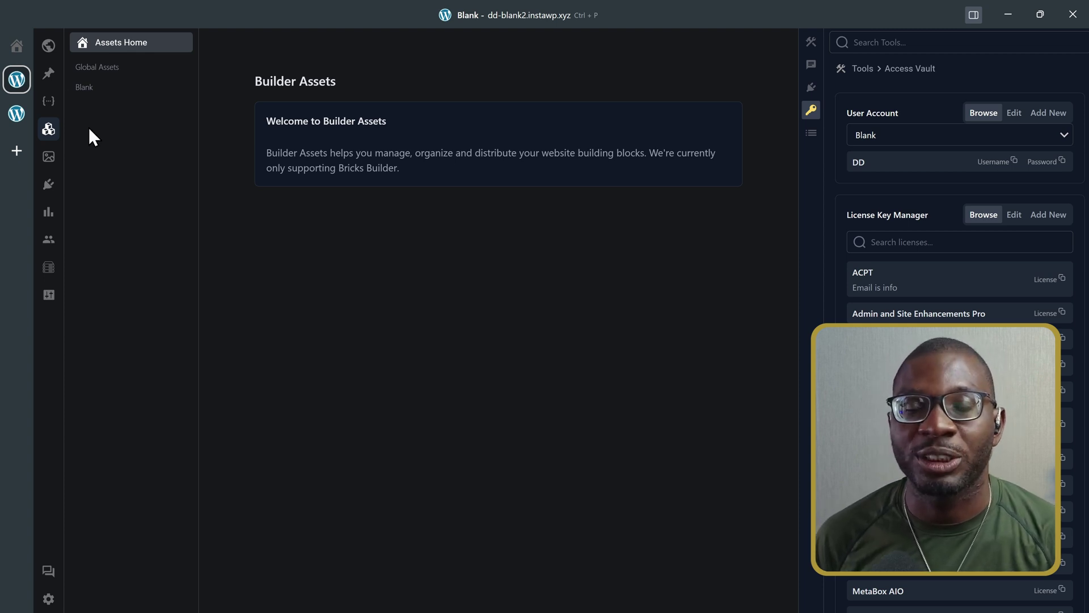
left_click(14, 113)
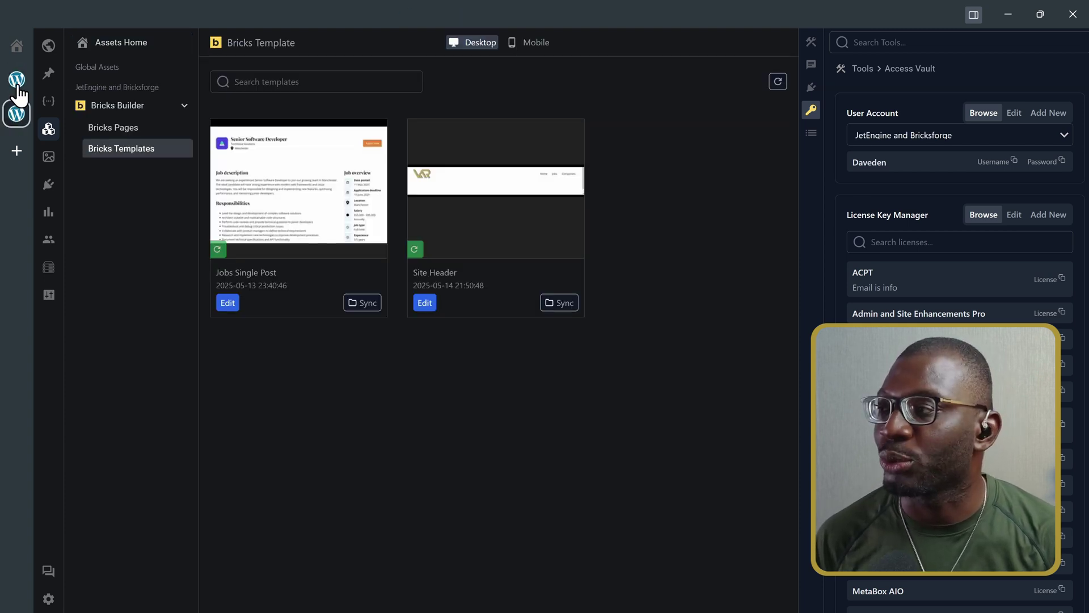
left_click(17, 82)
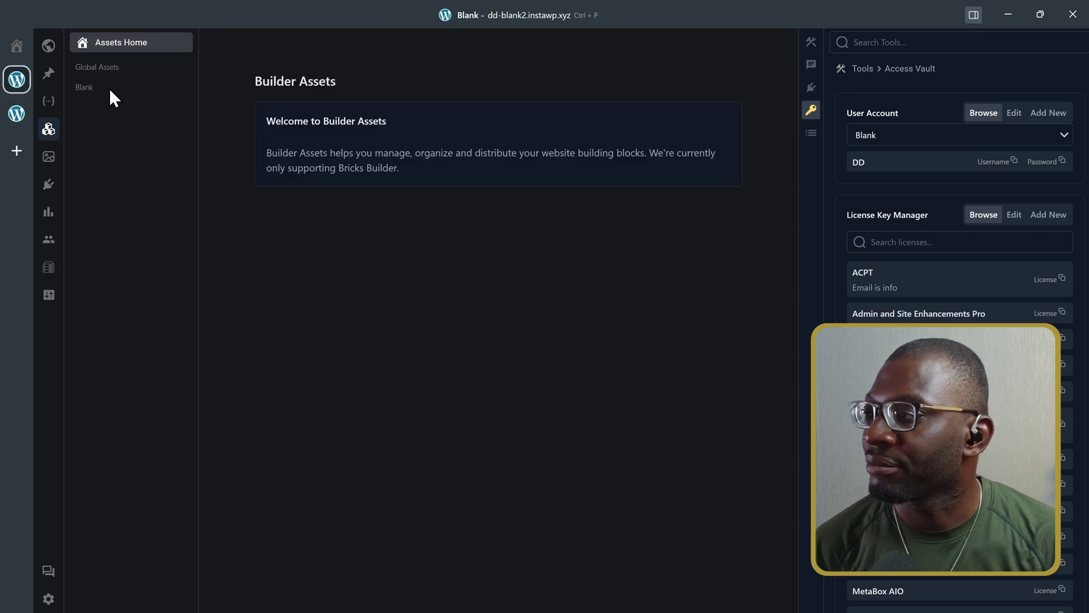
- Check the JetEngine and Bricksforge site's media, then its installed plugins down to RightPlace Client v0.1.2
left_click(15, 116)
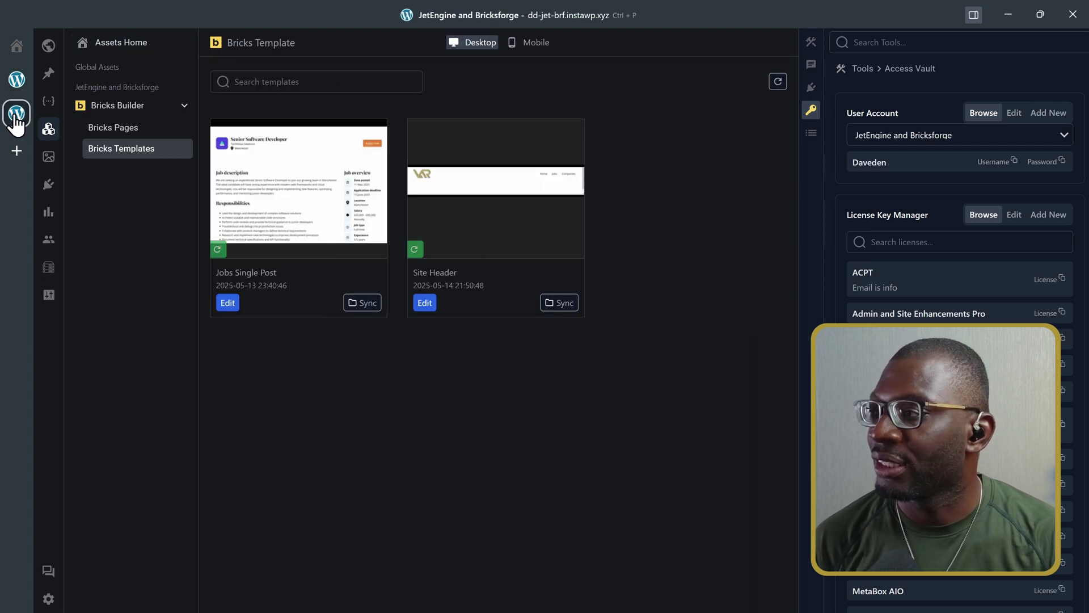
left_click(48, 161)
scroll(427, 171, "down", 2)
scroll(428, 170, "down", 5)
scroll(425, 170, "up", 8)
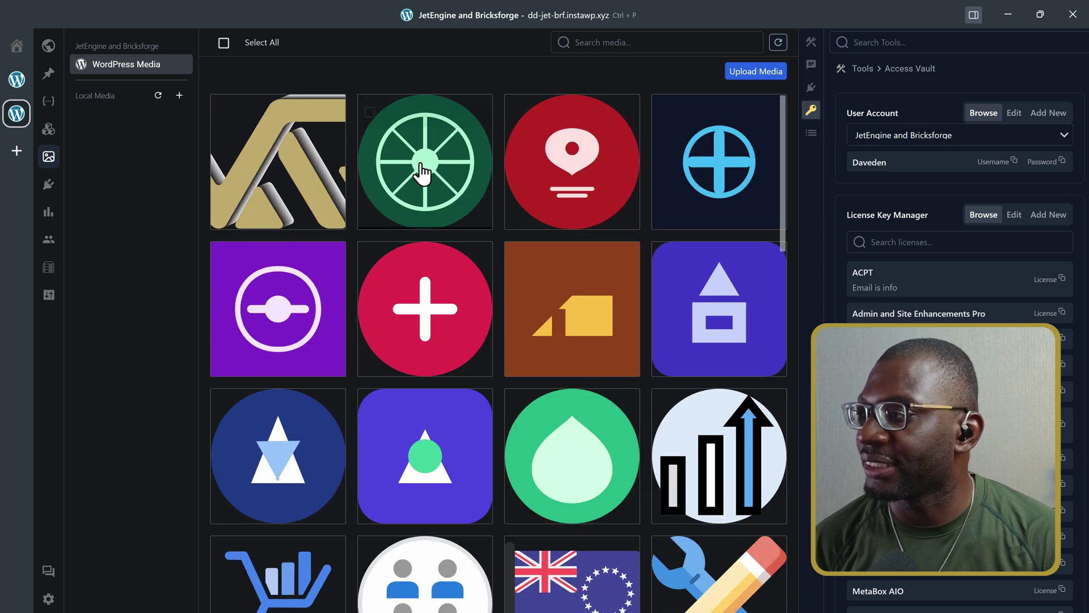
left_click(48, 185)
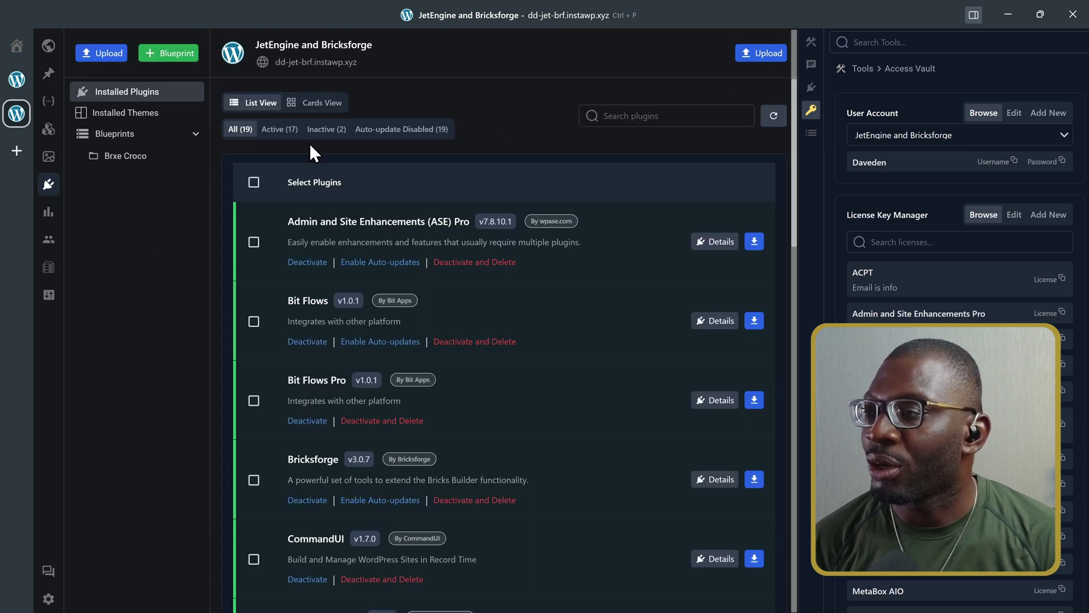
scroll(382, 213, "down", 15)
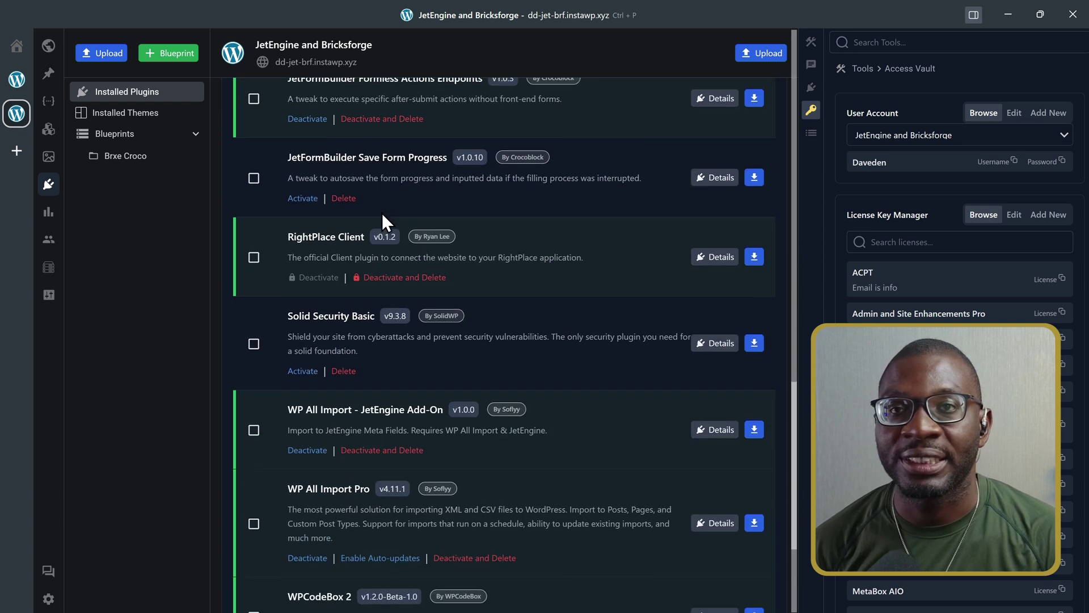
scroll(383, 213, "down", 1)
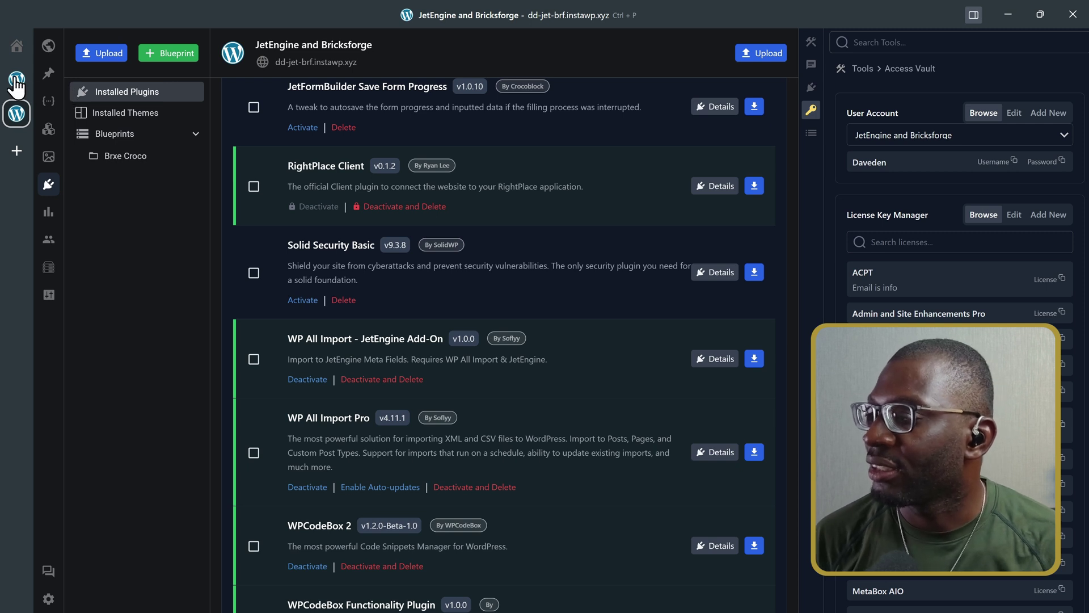
- Create an empty blueprint repository named 'Testing' in the RightPlace\Next folder
left_click(122, 136)
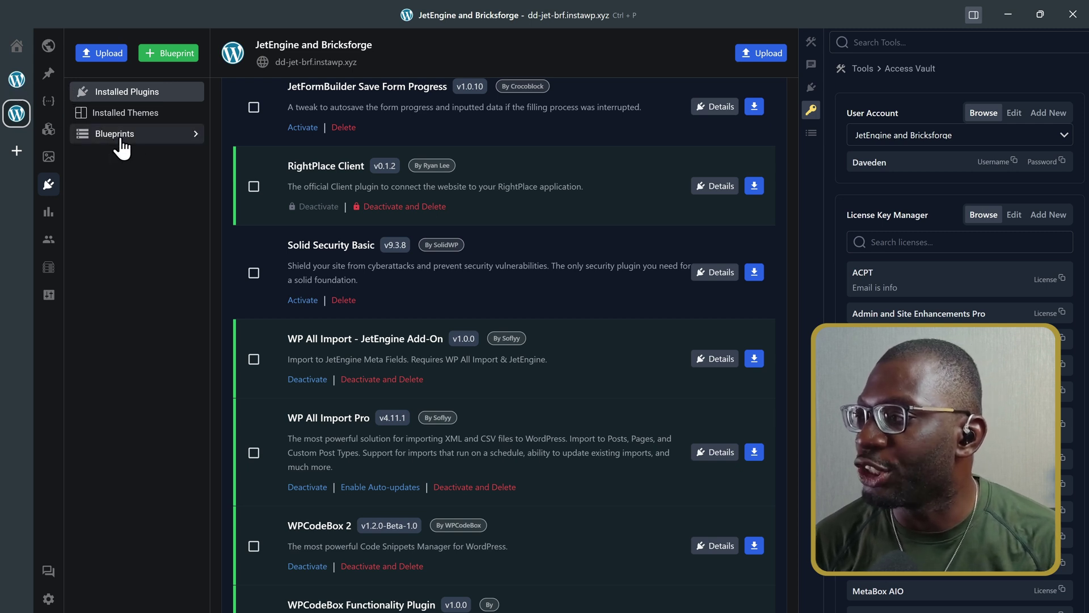
left_click(161, 54)
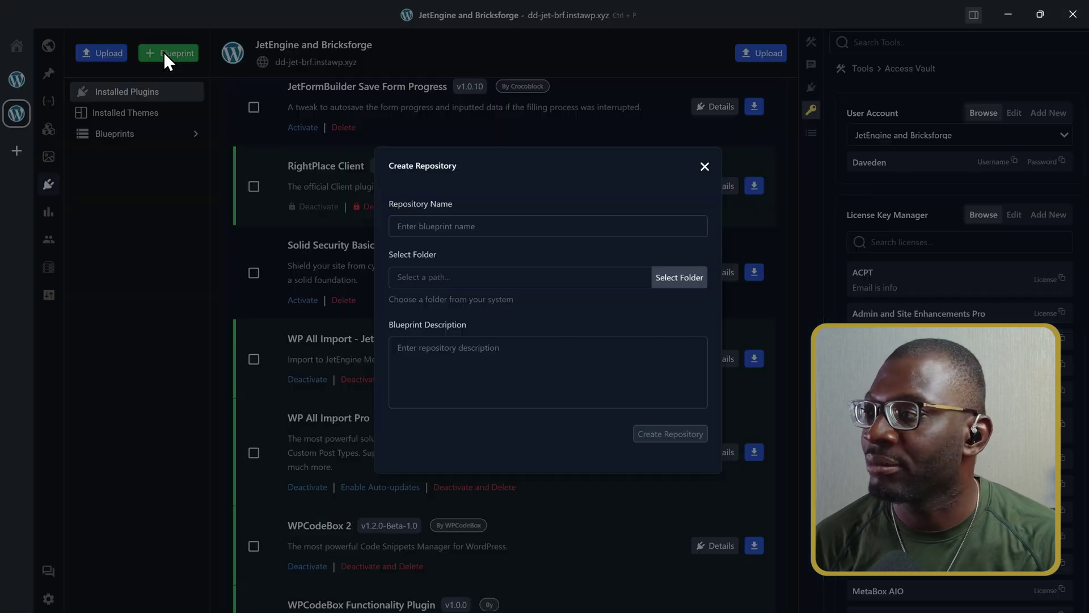
left_click(489, 221)
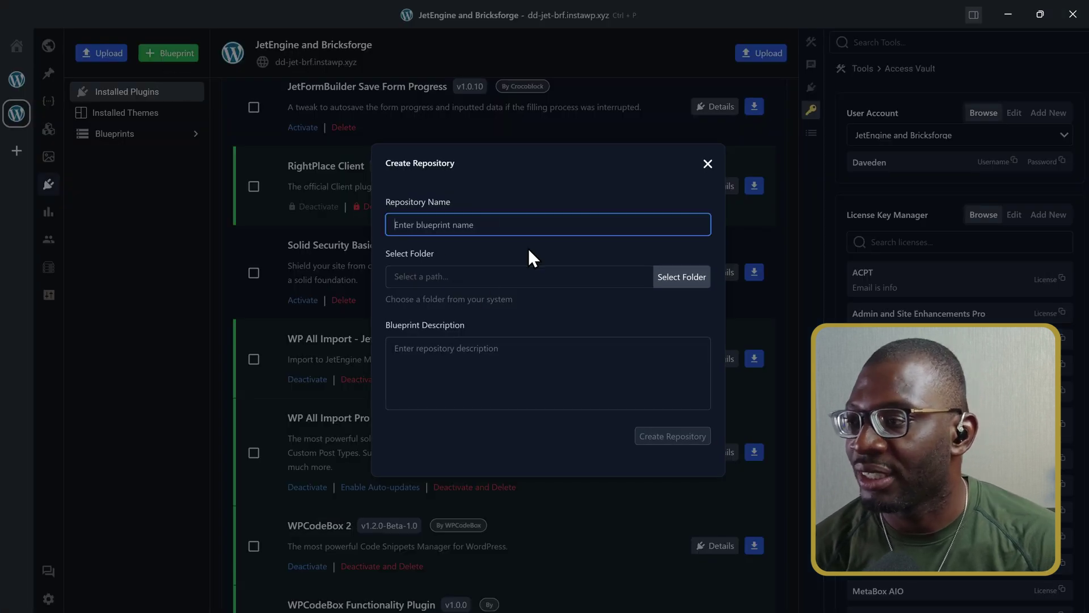
type("Testing")
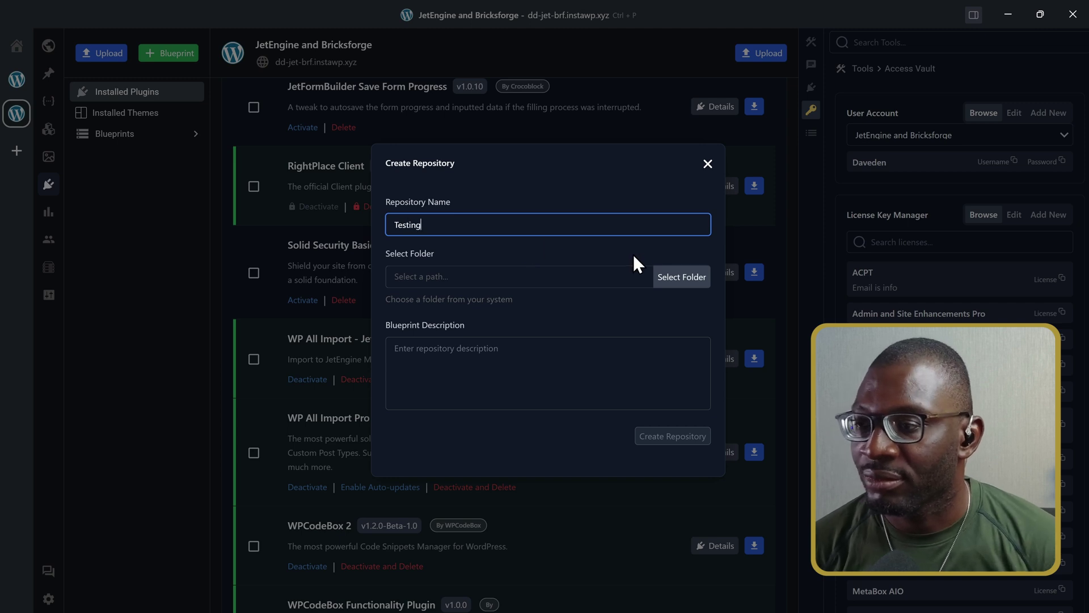
left_click(695, 286)
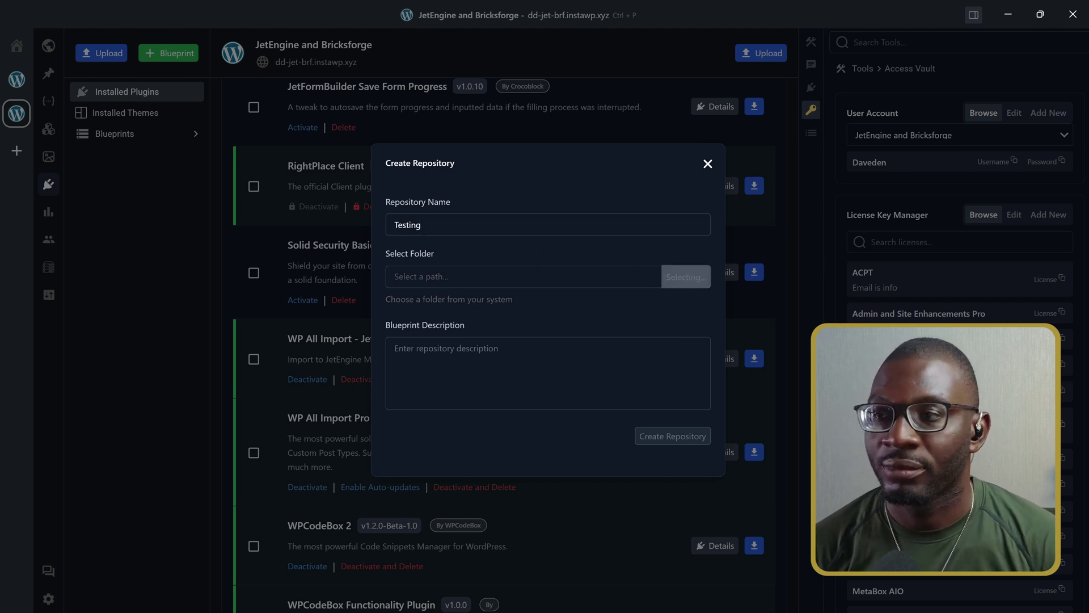
left_click_drag(1086, 114, 340, 95)
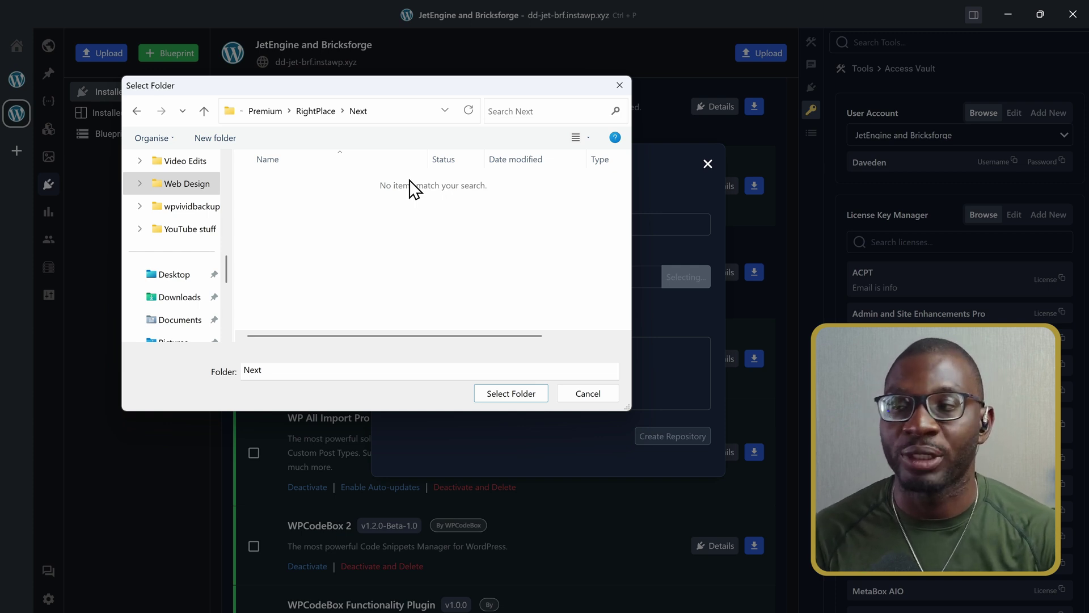
left_click(511, 394)
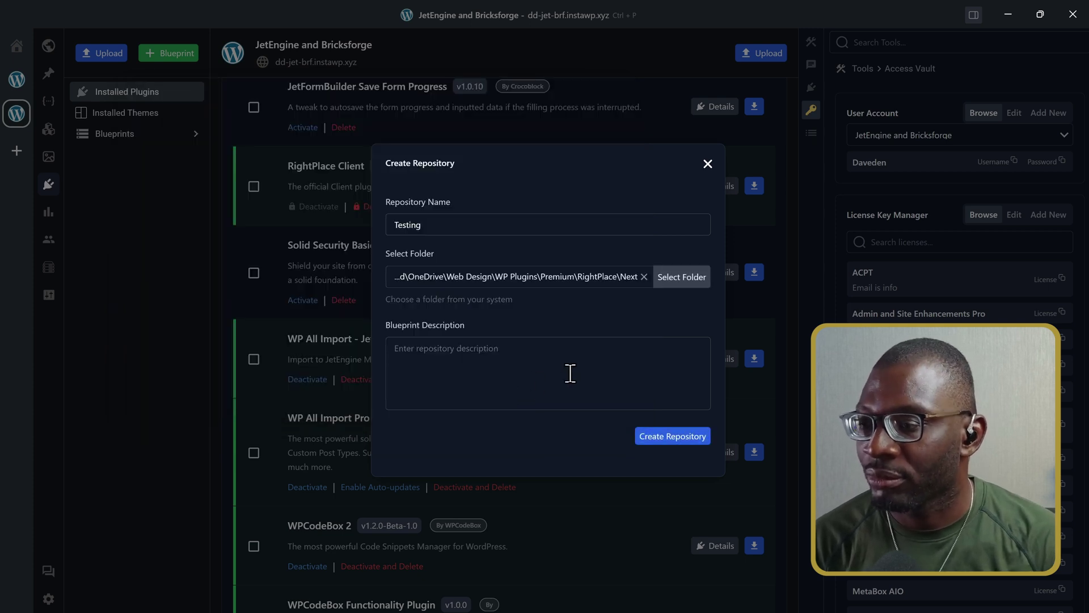
left_click(652, 438)
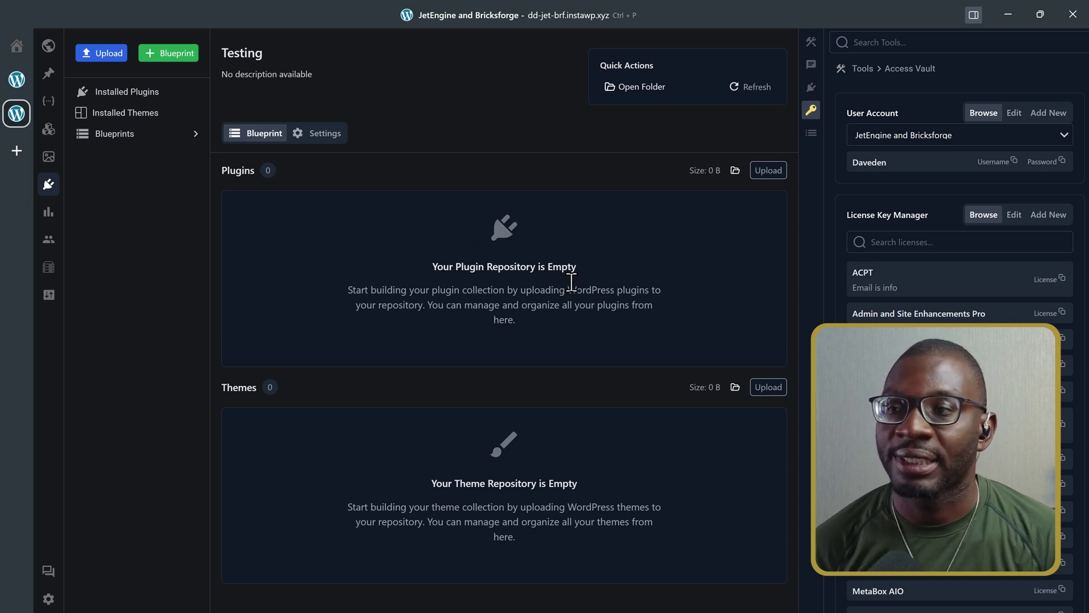
- Show the Testing blueprint's plugin ZIP drop zone, cancelling the file browser without adding files
left_click(767, 171)
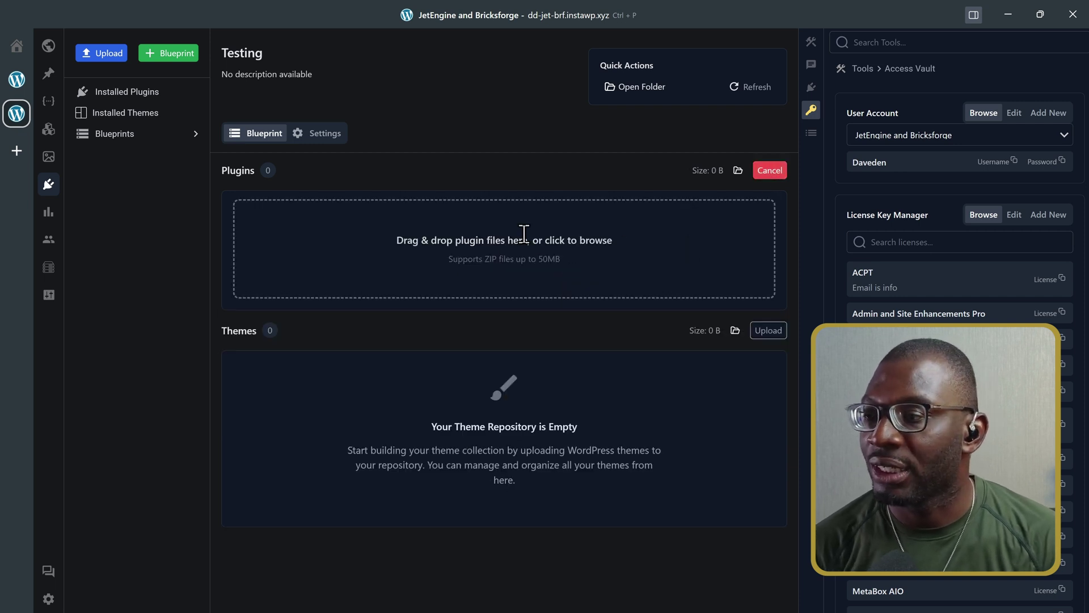
left_click(602, 233)
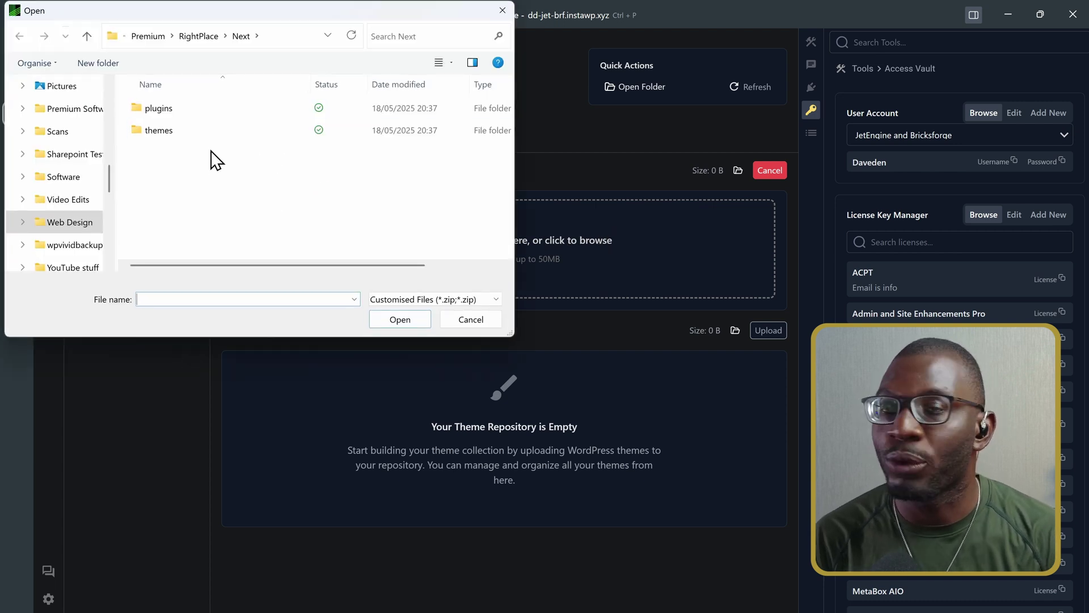
left_click(477, 321)
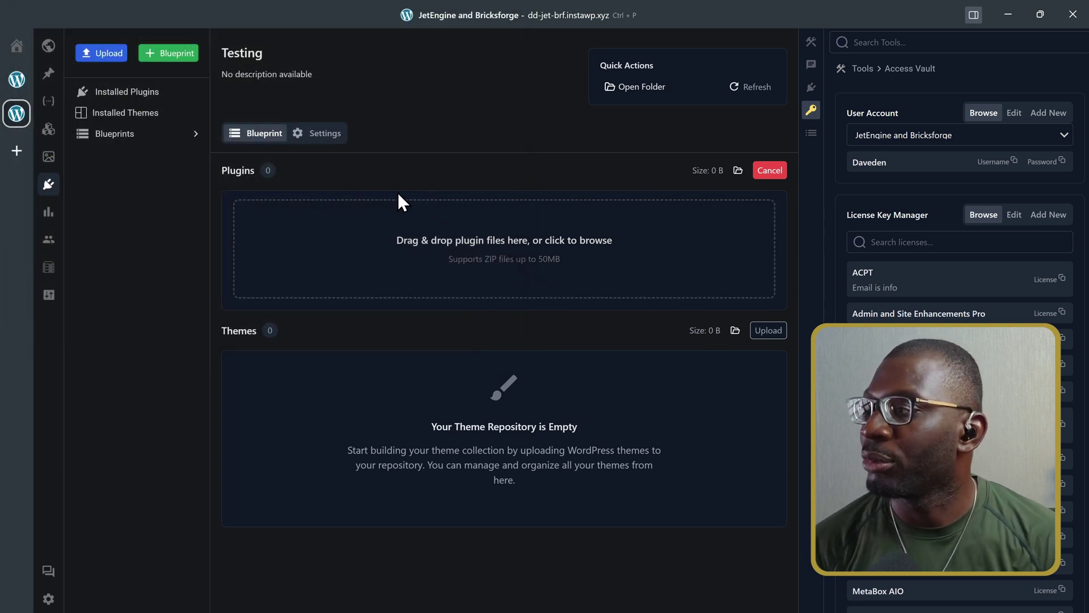
- View the Brxe Croco blueprint's ten plugins and two Bricks themes, then go back to the Blank site
left_click(140, 136)
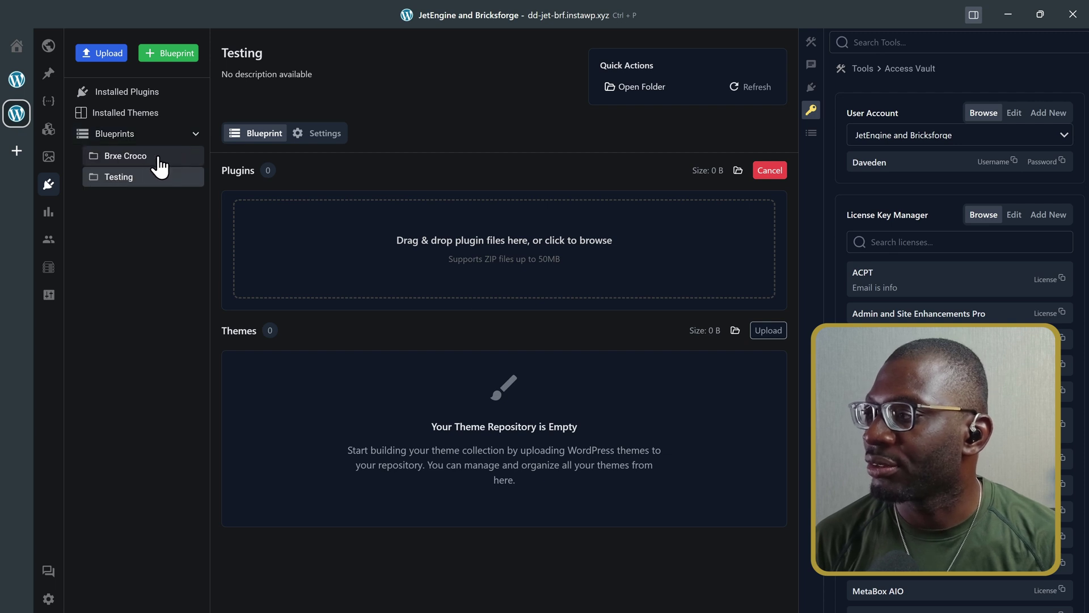
left_click(145, 162)
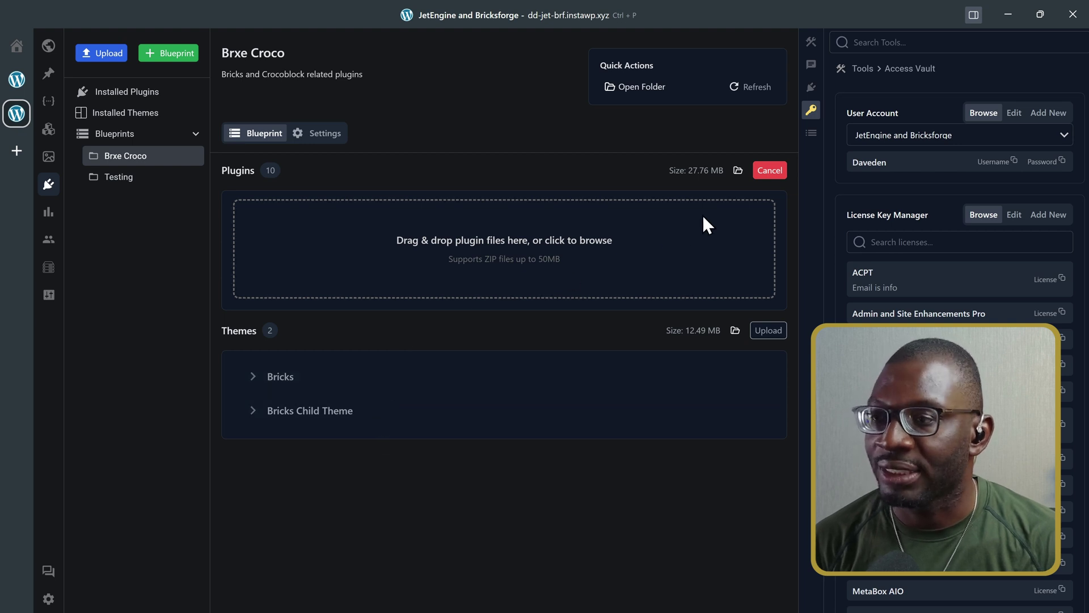
left_click(773, 171)
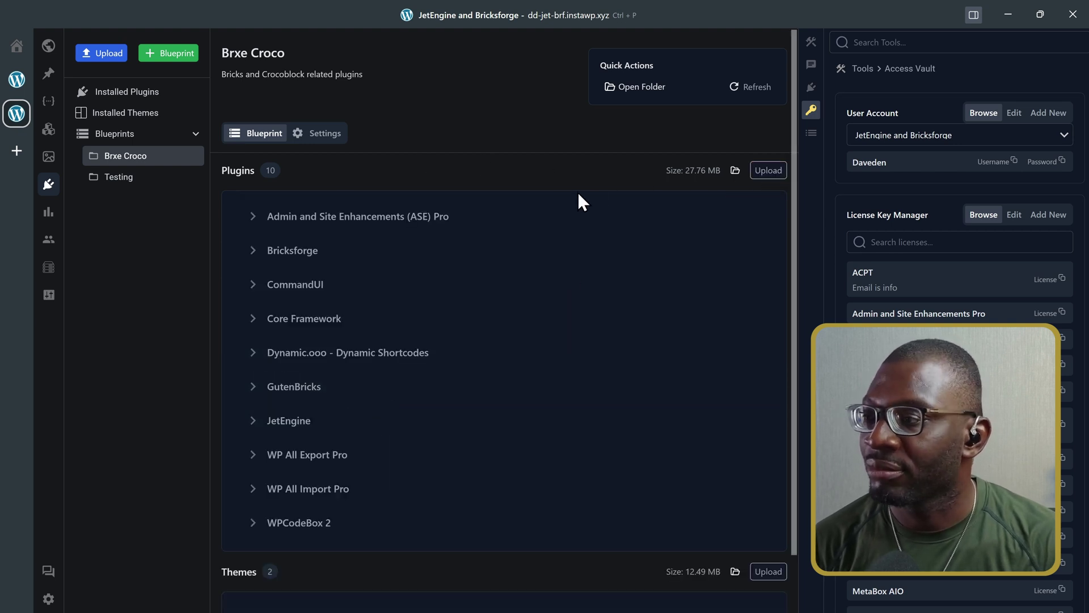
scroll(343, 419, "down", 2)
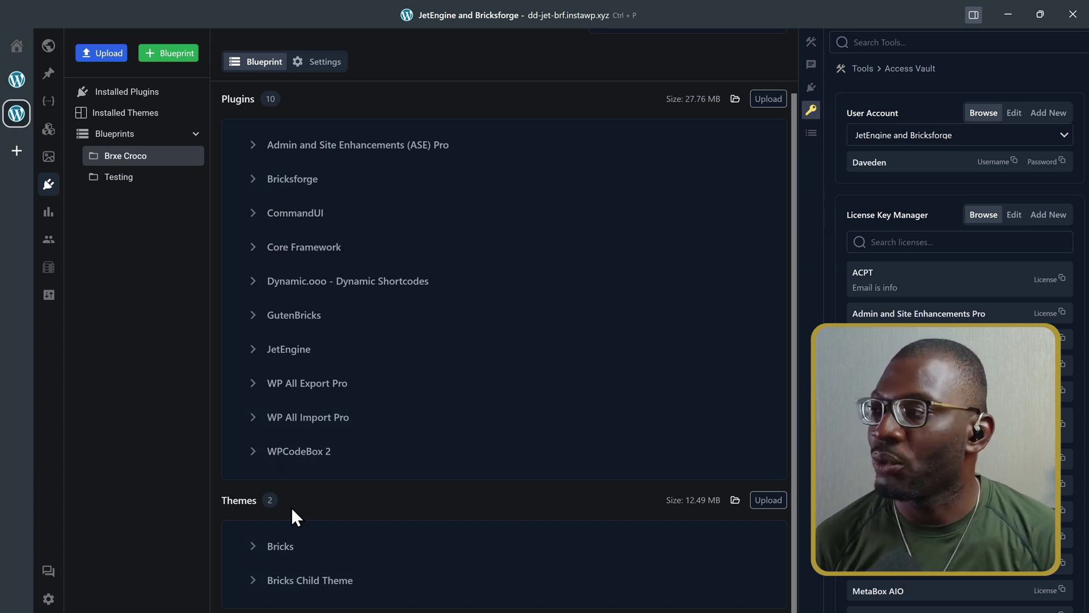
left_click(17, 83)
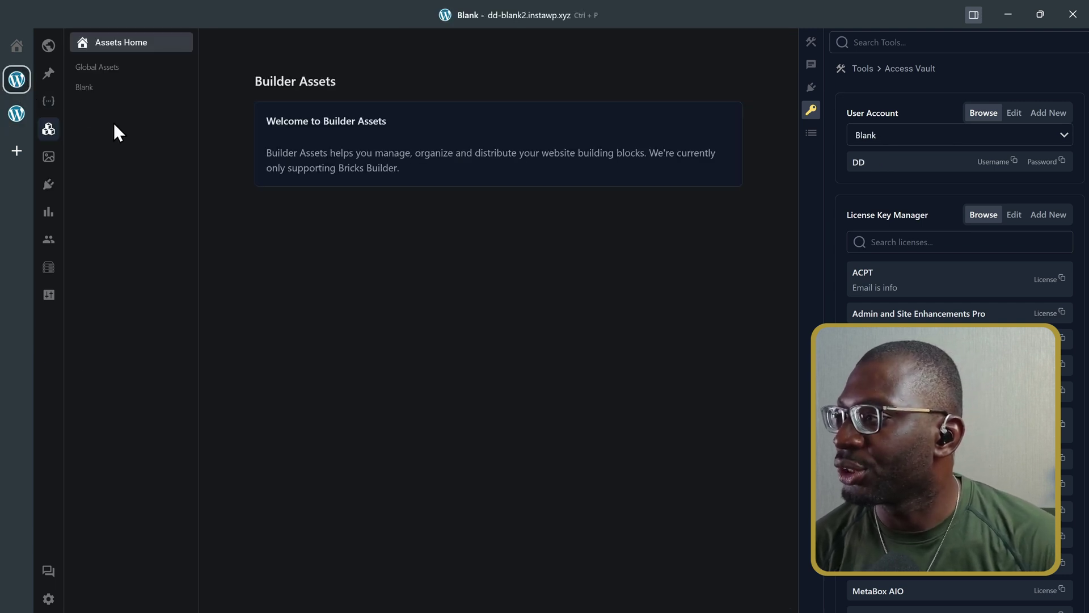
- Install and activate ASE Pro 7.8.10.1 on the Blank site from the Brxe Croco blueprint
left_click(48, 185)
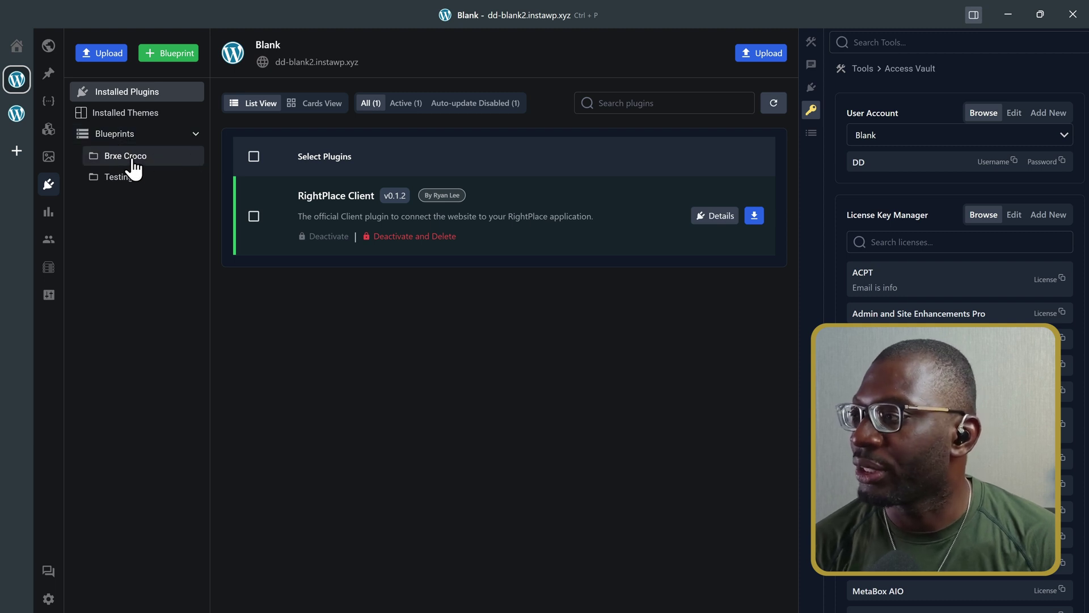
left_click(150, 167)
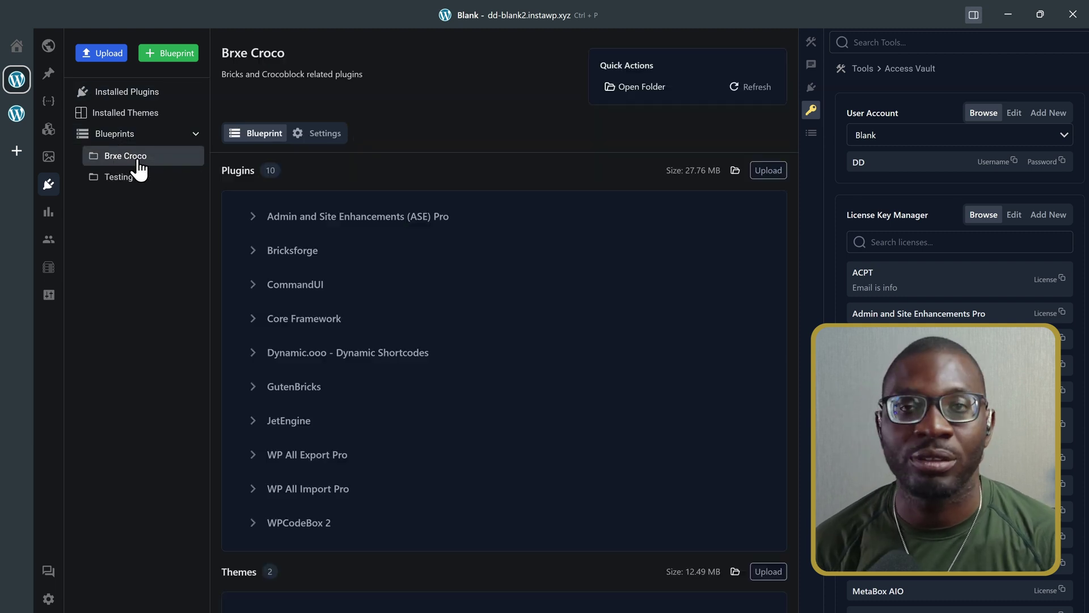
left_click(318, 219)
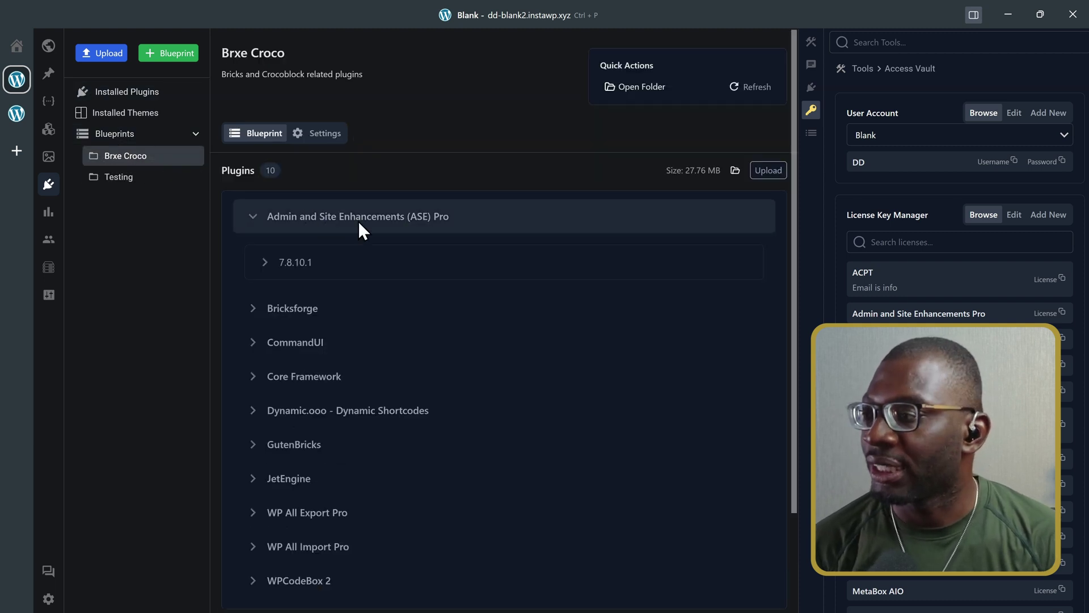
left_click(341, 264)
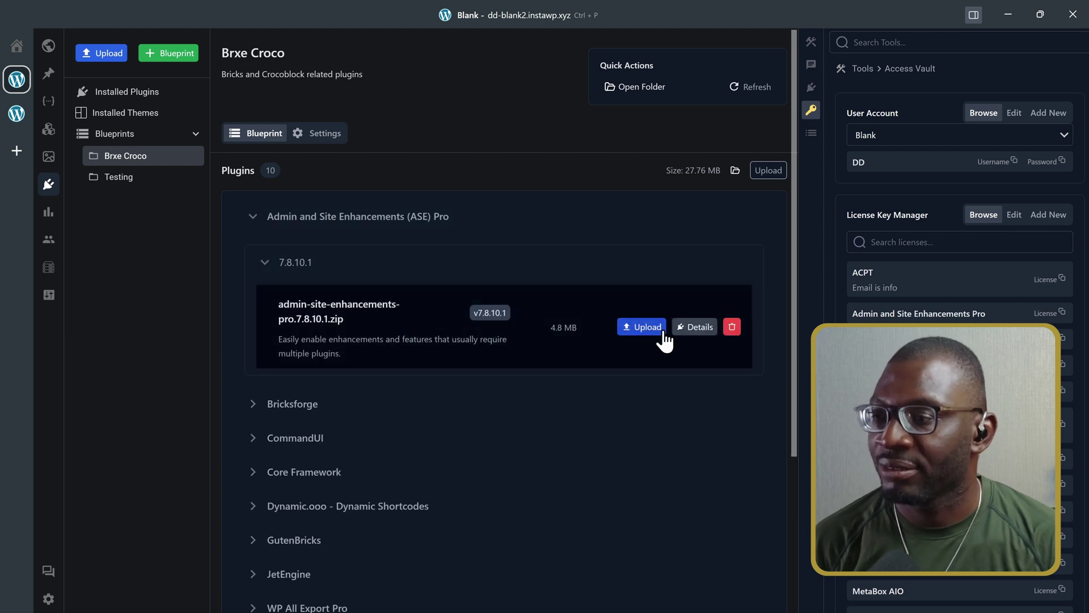
left_click(641, 328)
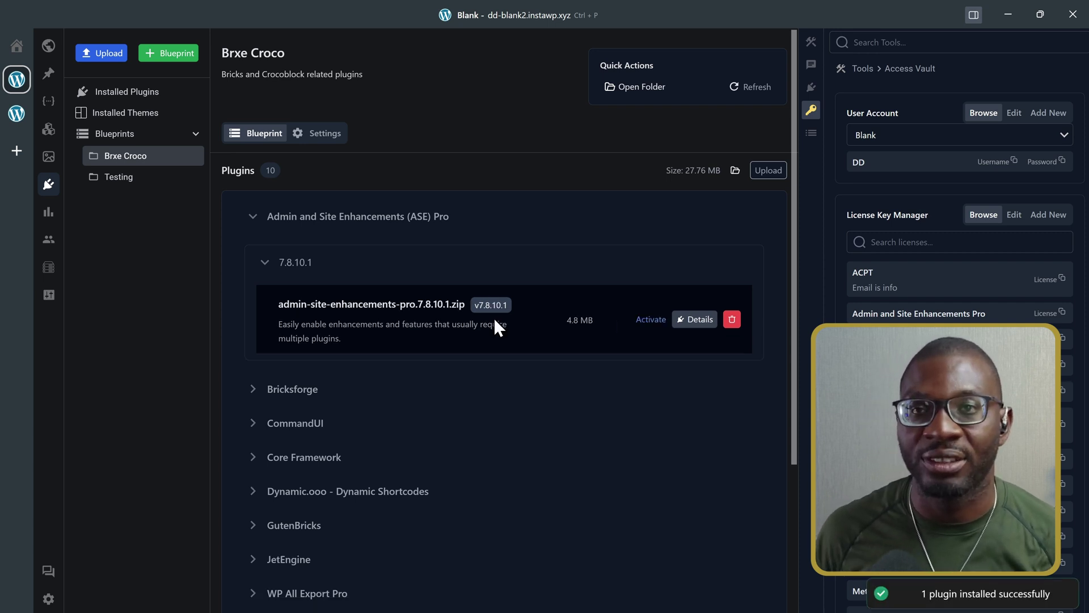
scroll(457, 251, "down", 3)
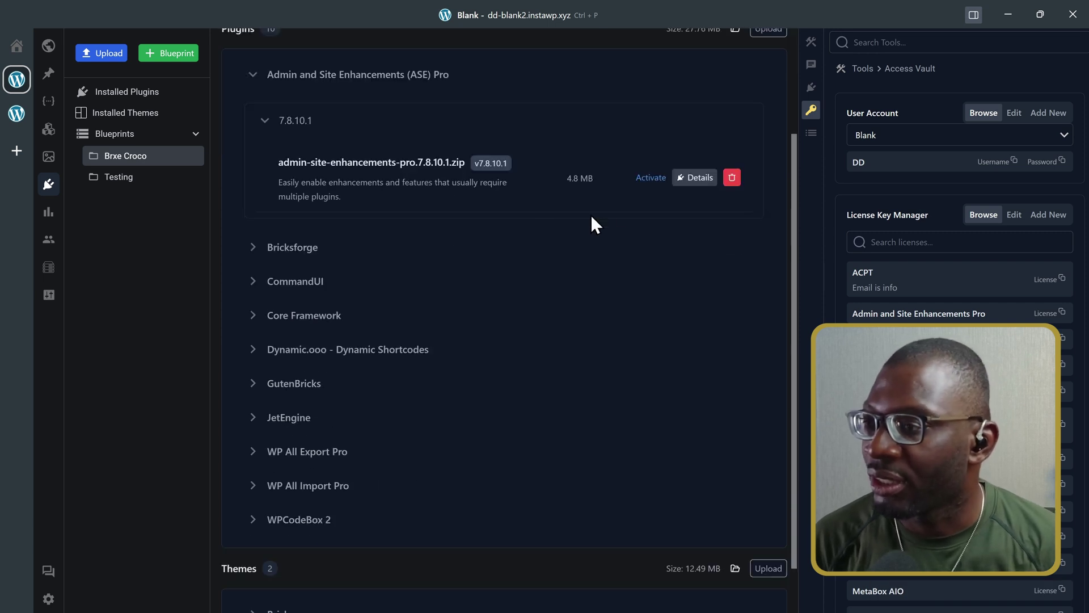
left_click(651, 178)
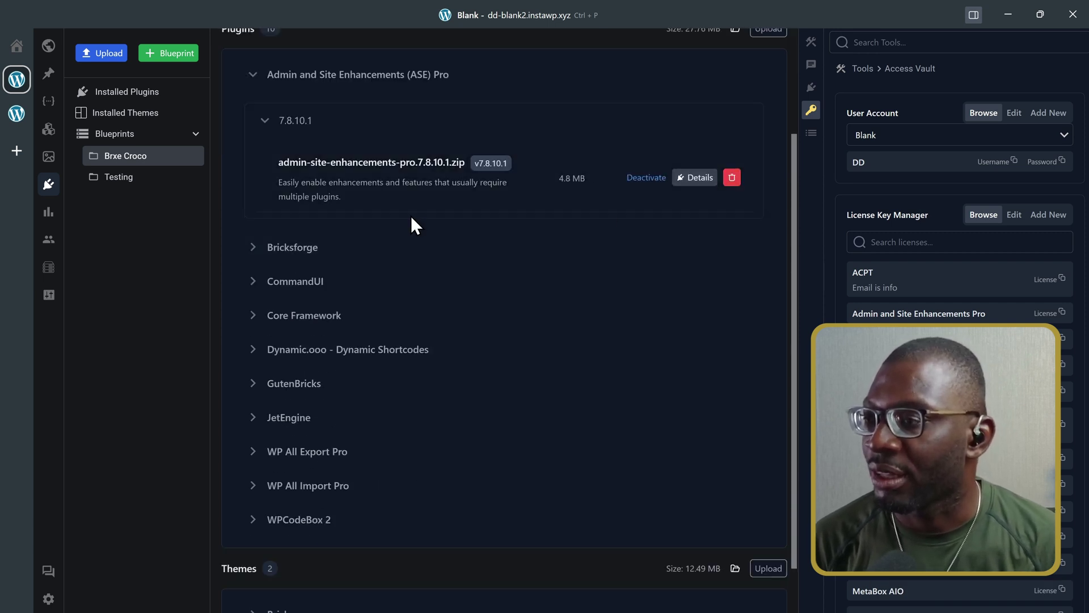
- Install Bricksforge 3.0.7, then install and activate CommandUI 1.7.0 from the same blueprint
left_click(264, 250)
left_click(291, 292)
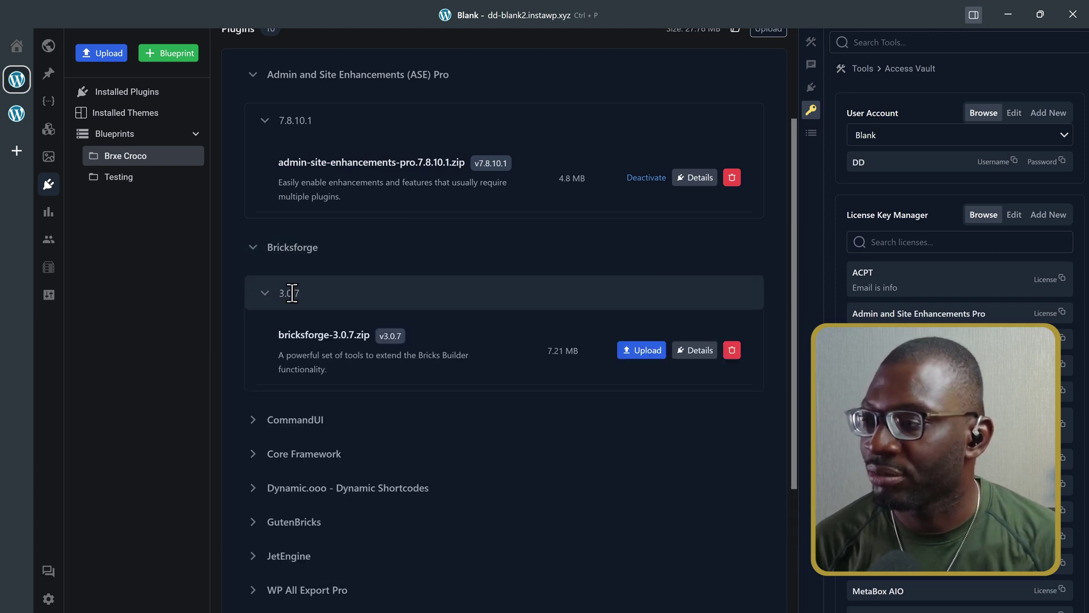
left_click(645, 349)
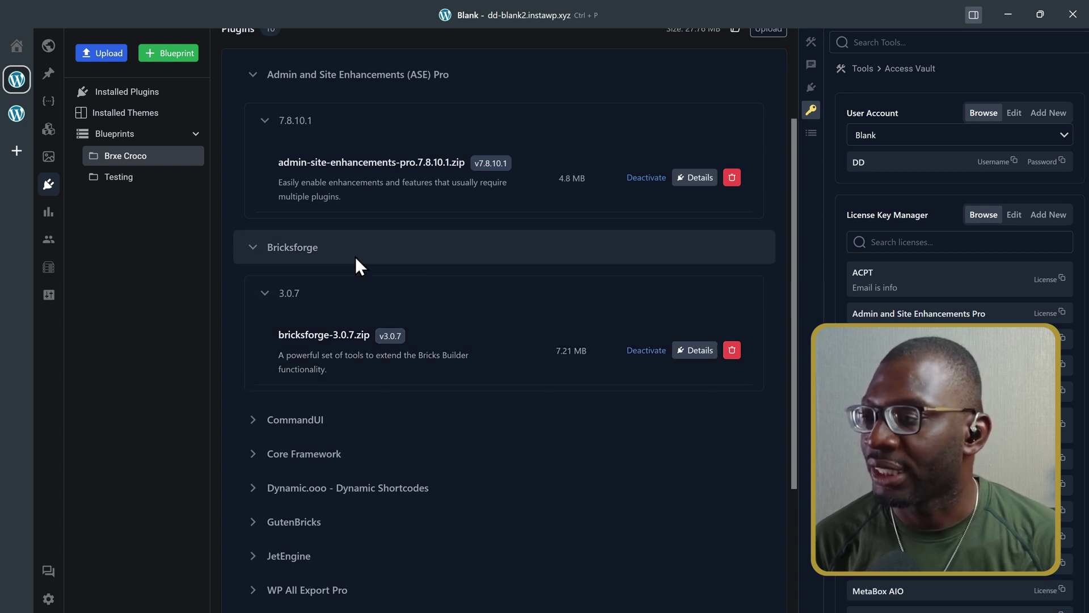
scroll(348, 267, "down", 3)
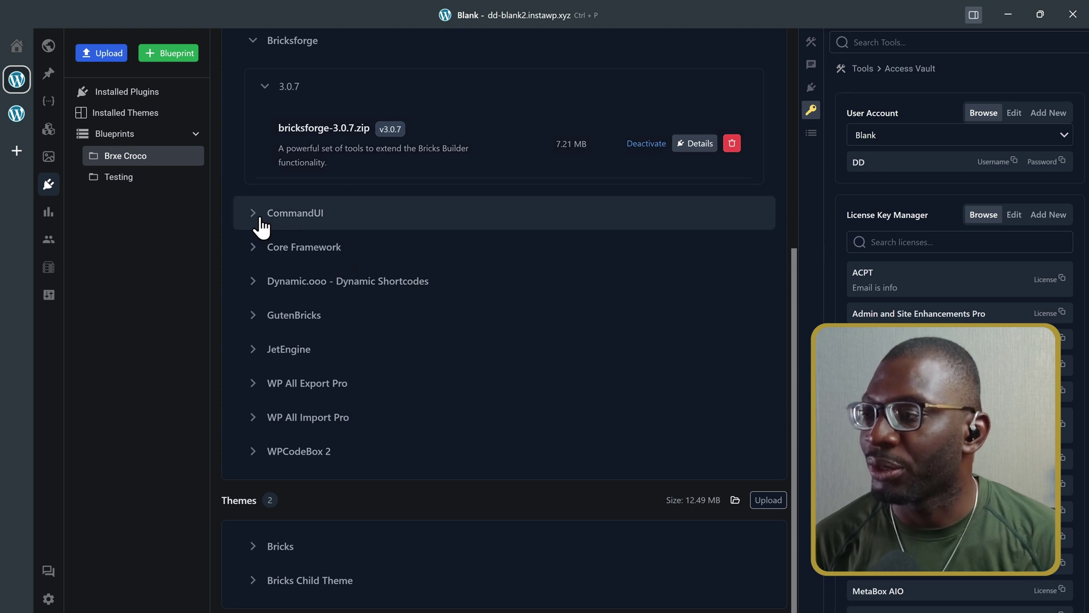
left_click(260, 219)
left_click(273, 260)
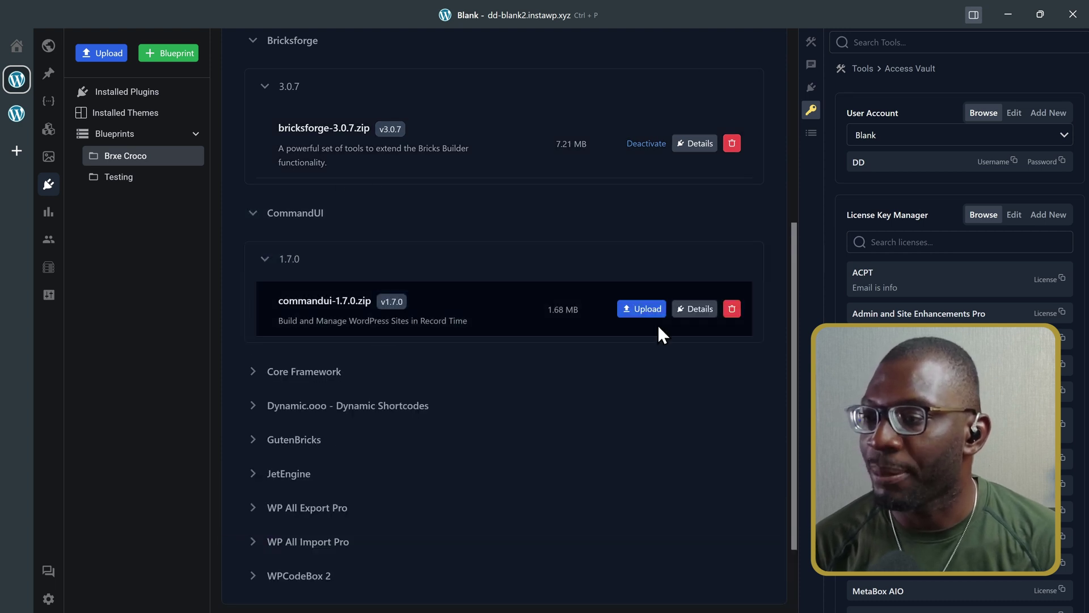
left_click(641, 312)
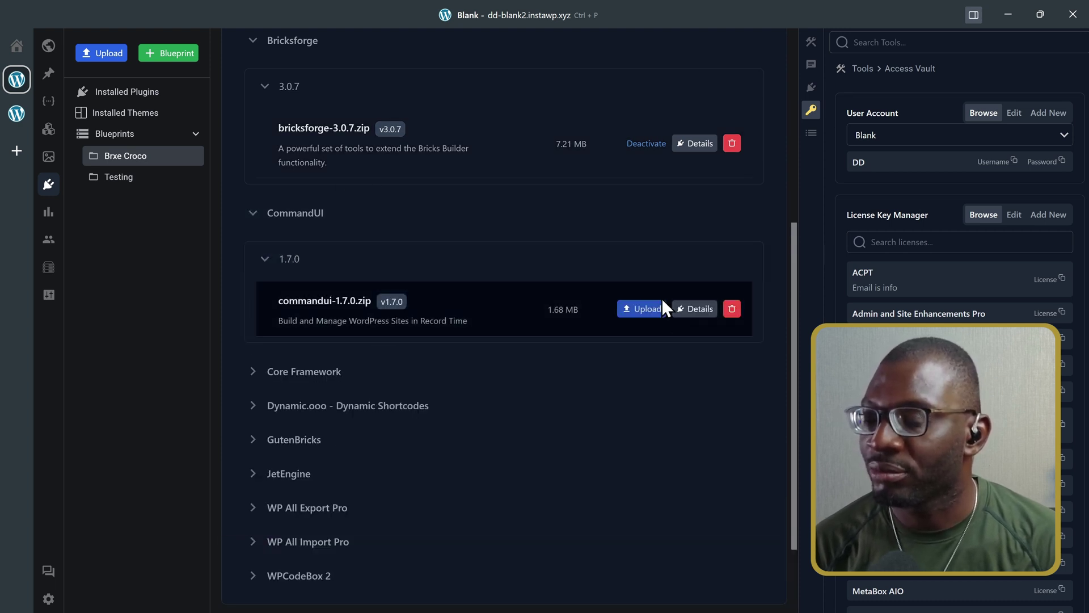
left_click(653, 315)
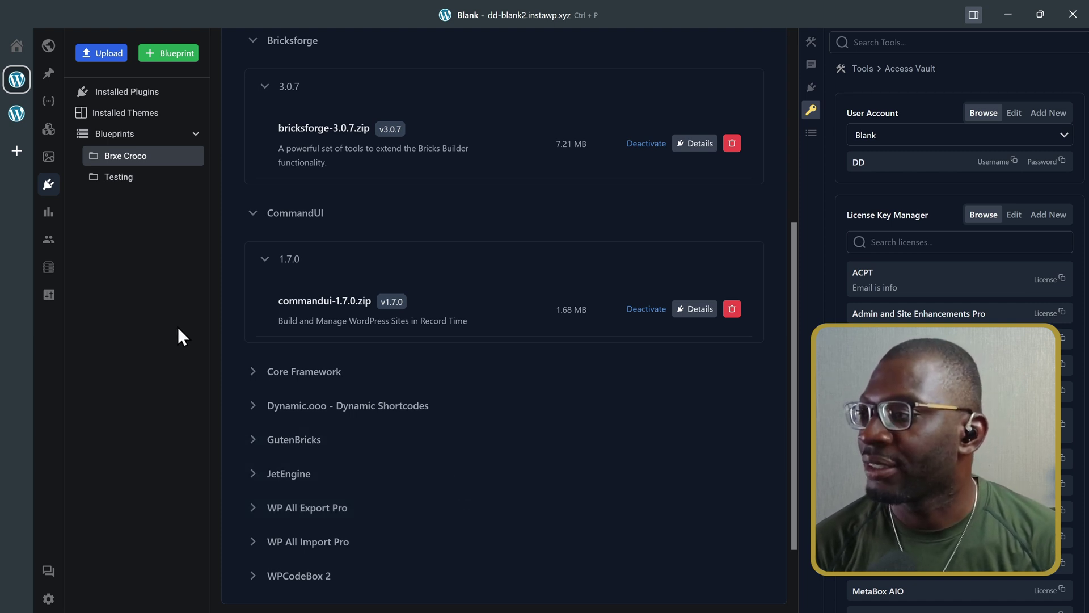
- Verify the Blank site has four active plugins, including ASE Pro 7.8.10.1 and CommandUI 1.7.0
left_click(50, 46)
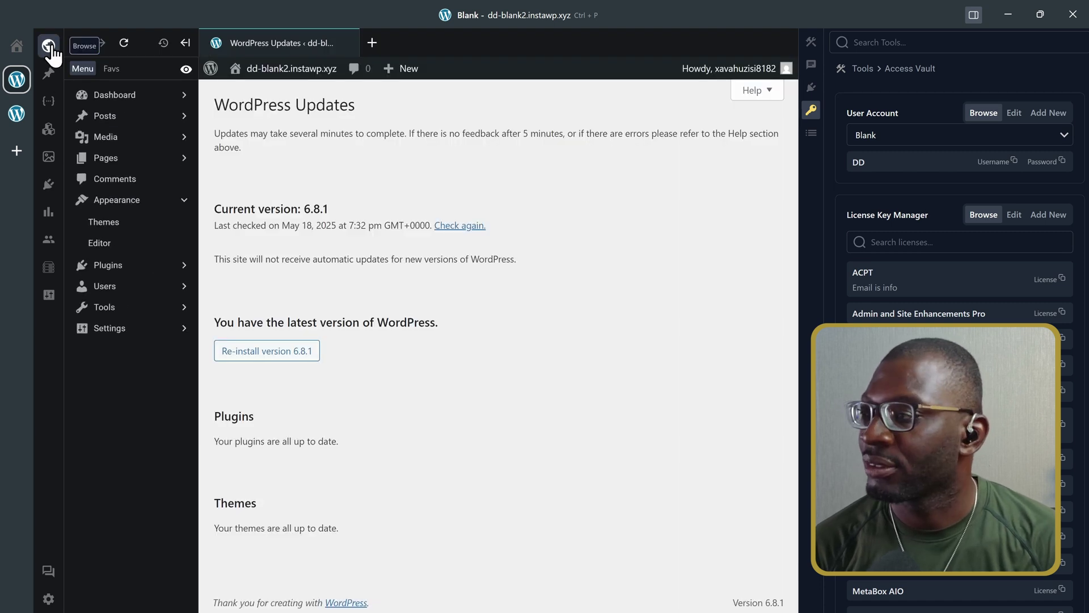
left_click(121, 270)
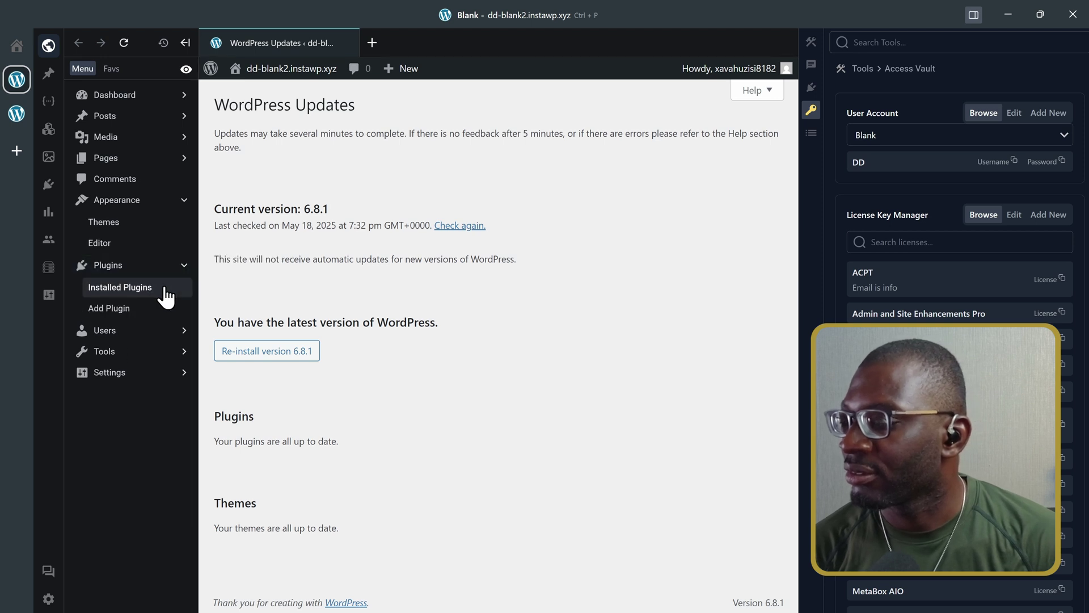
left_click(166, 290)
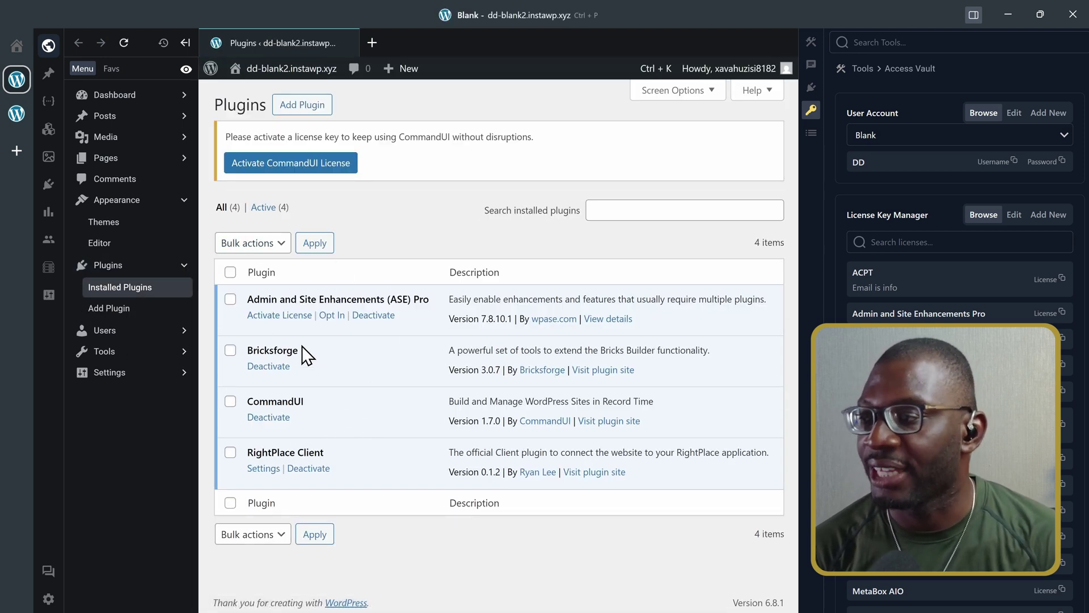
left_click(49, 192)
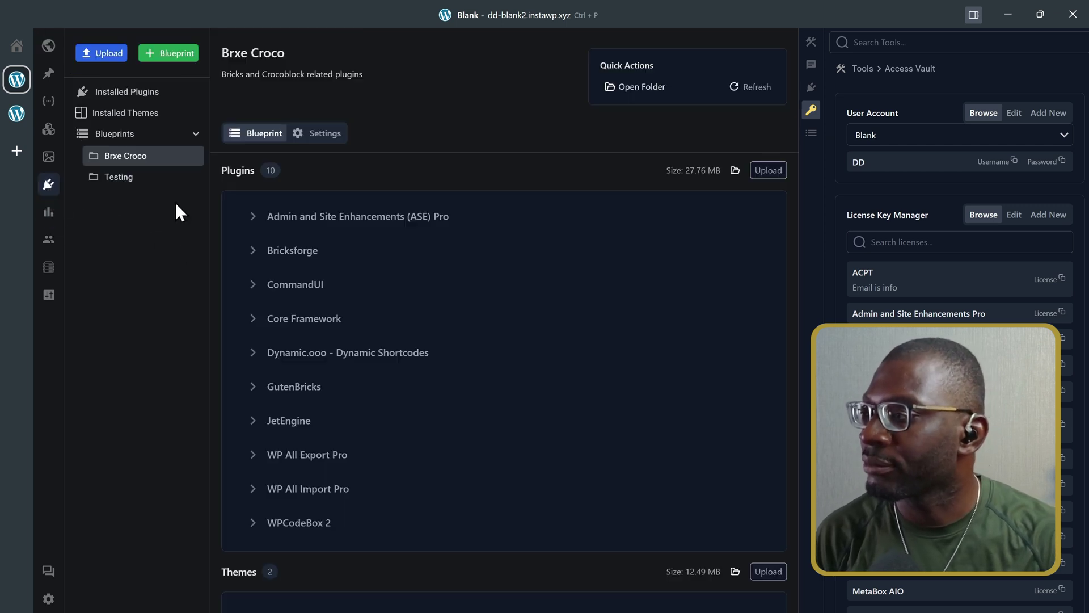
left_click(143, 95)
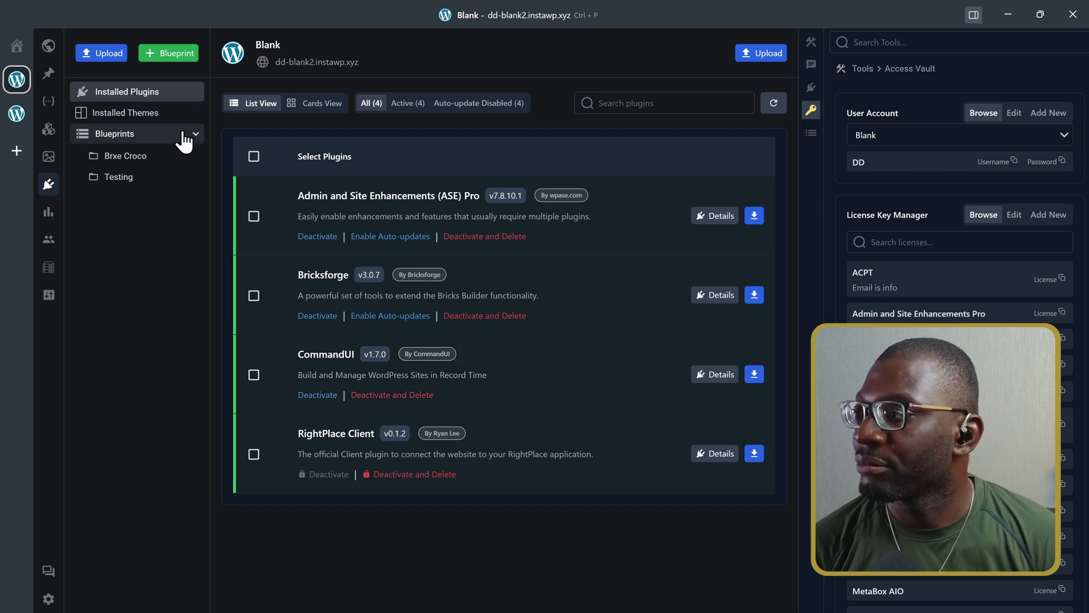
- Upload the Bricks 1.12.4 theme from the Brxe Croco blueprint to the Blank site
left_click(137, 157)
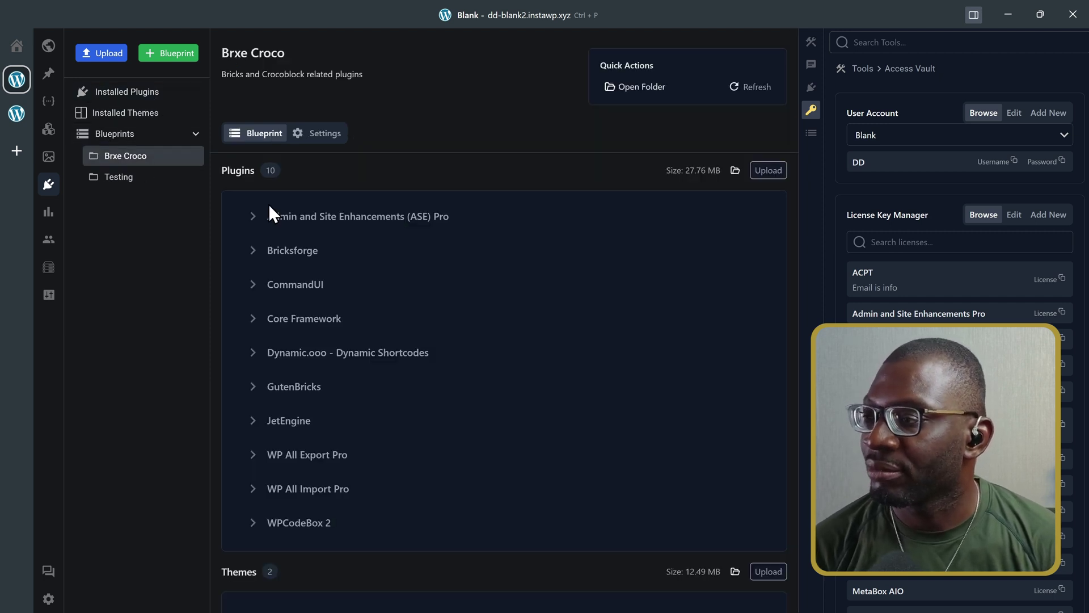
scroll(506, 390, "down", 2)
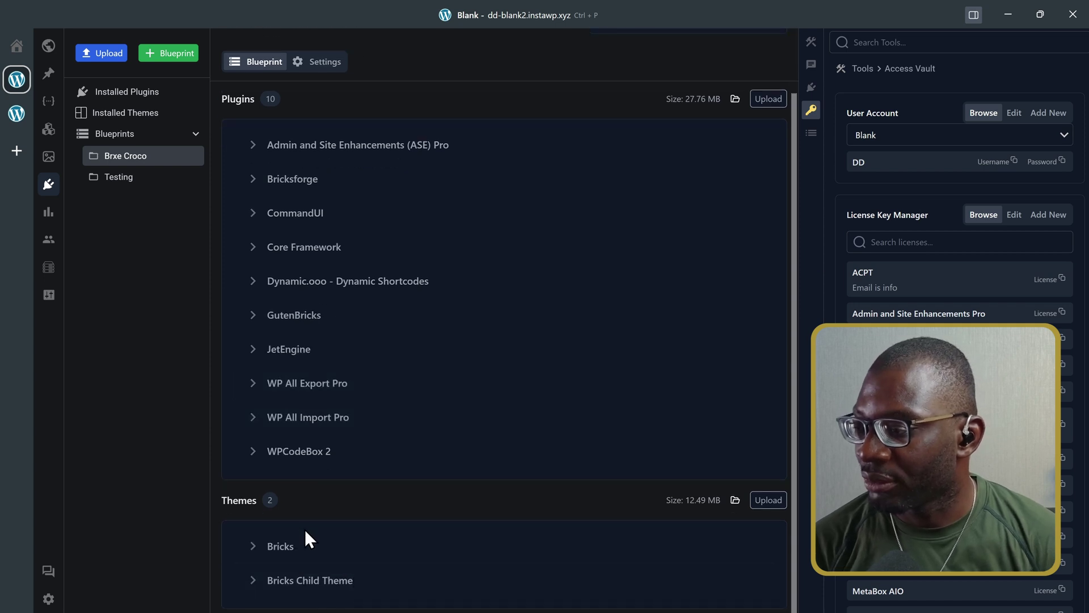
left_click(259, 547)
scroll(403, 496, "down", 3)
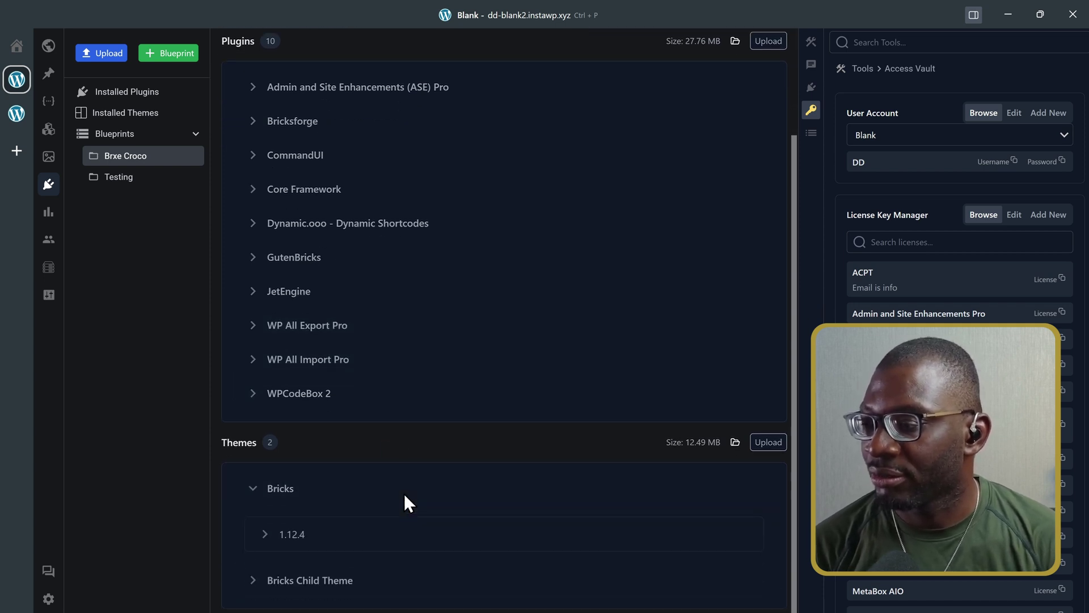
left_click(316, 532)
- Upload Bricks Child Theme 1.1 from the same blueprint
scroll(431, 502, "down", 3)
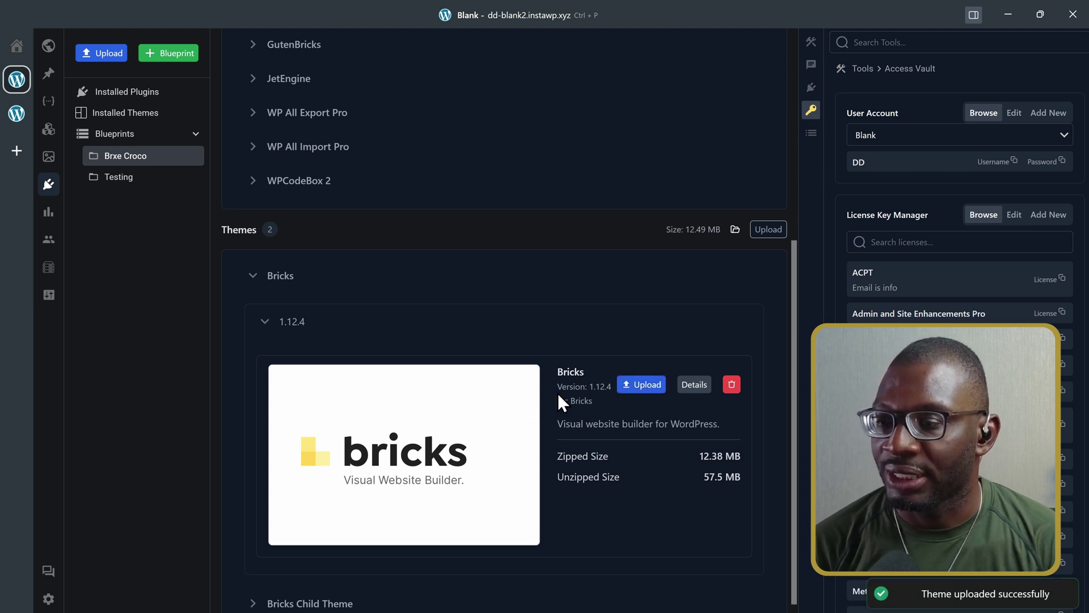
scroll(527, 400, "down", 1)
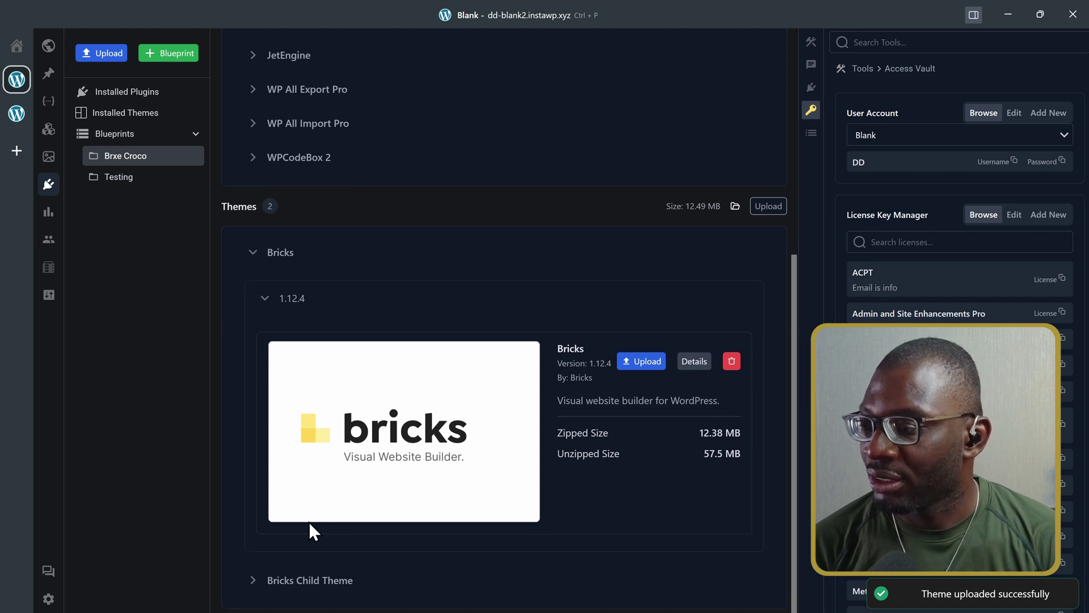
left_click(268, 584)
scroll(409, 465, "down", 1)
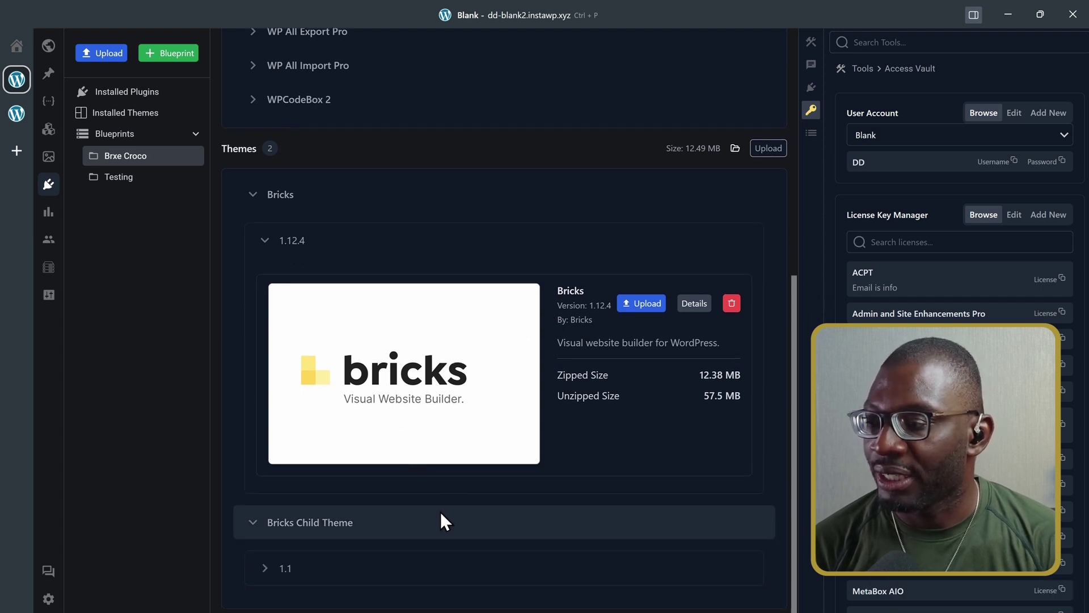
left_click(414, 561)
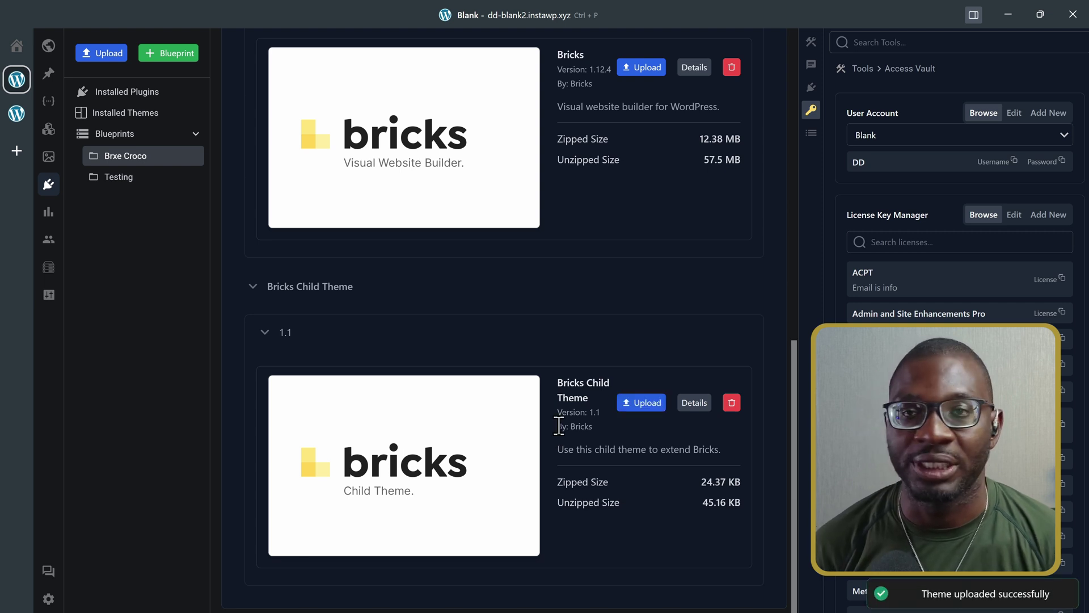
- Activate Bricks Child Theme on the Blank site's Appearance > Themes page
left_click(49, 48)
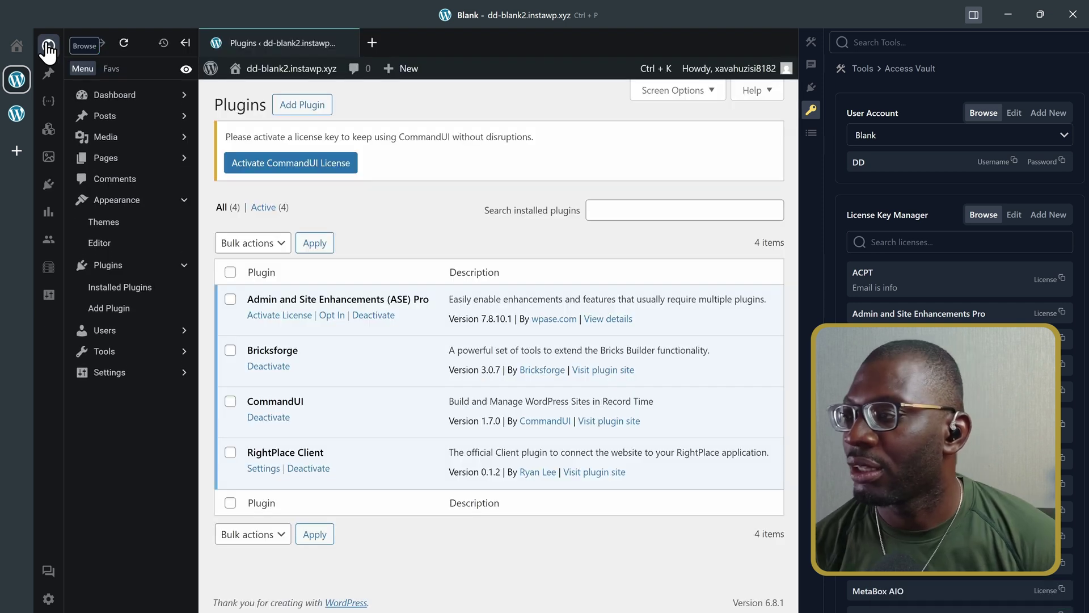
left_click(130, 230)
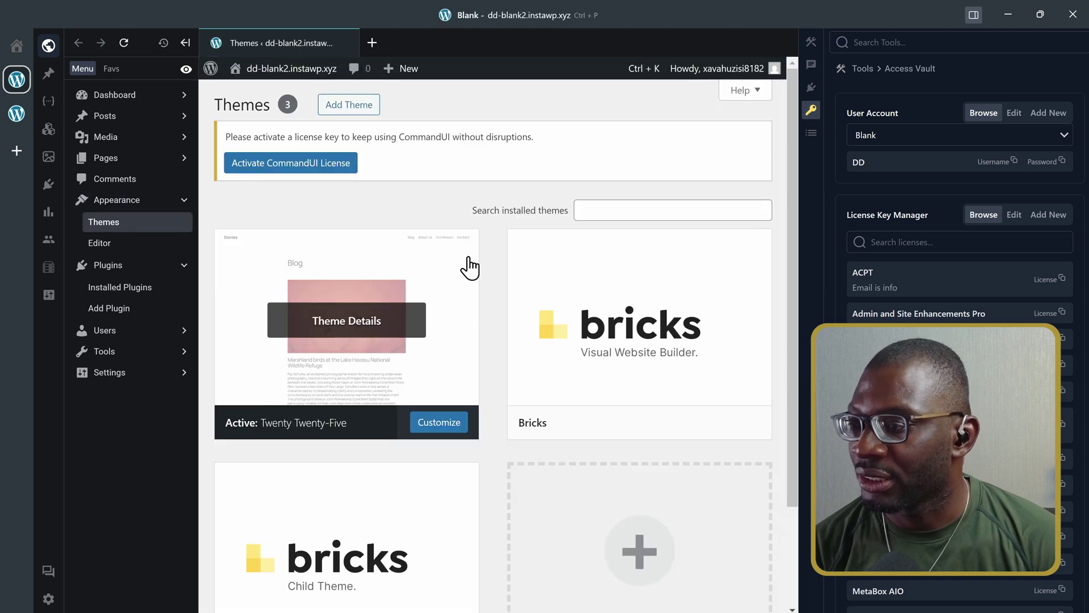
scroll(518, 406, "down", 2)
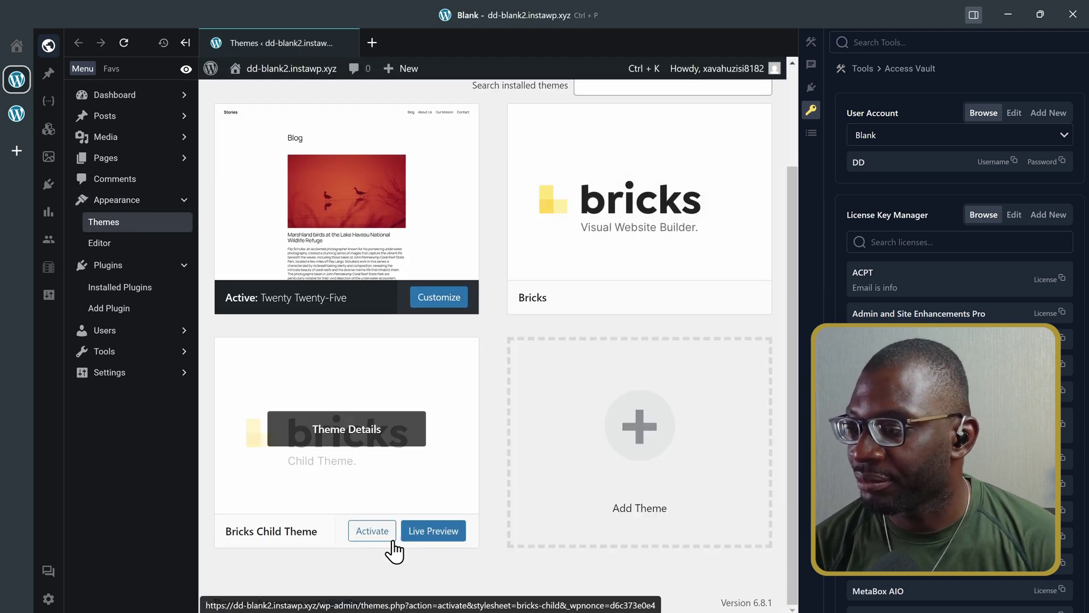
left_click(370, 530)
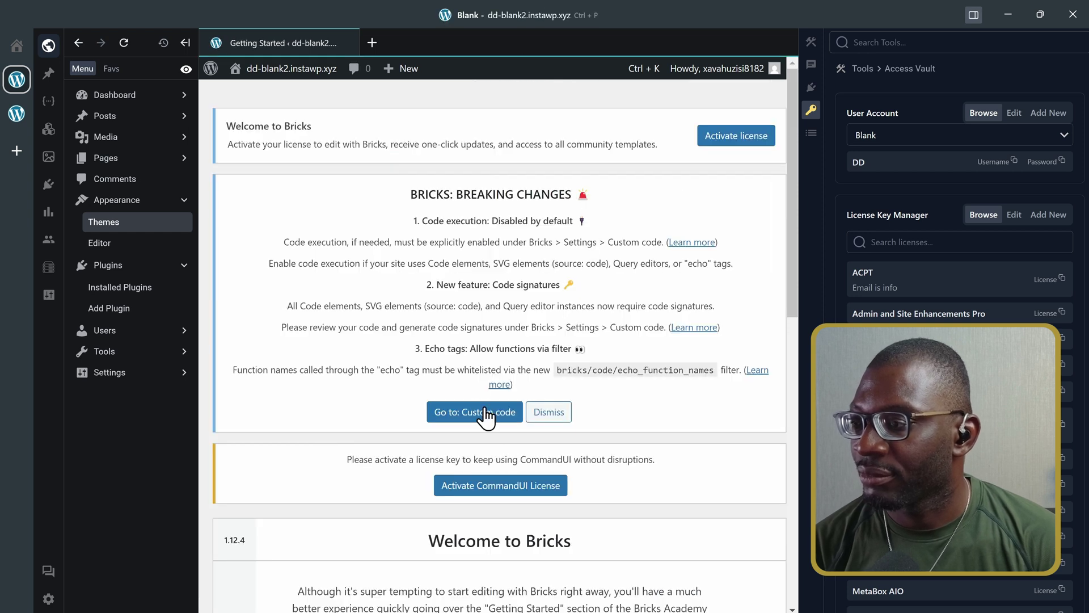
- Open the Bricks License page, ready to enter a license key
scroll(457, 345, "down", 10)
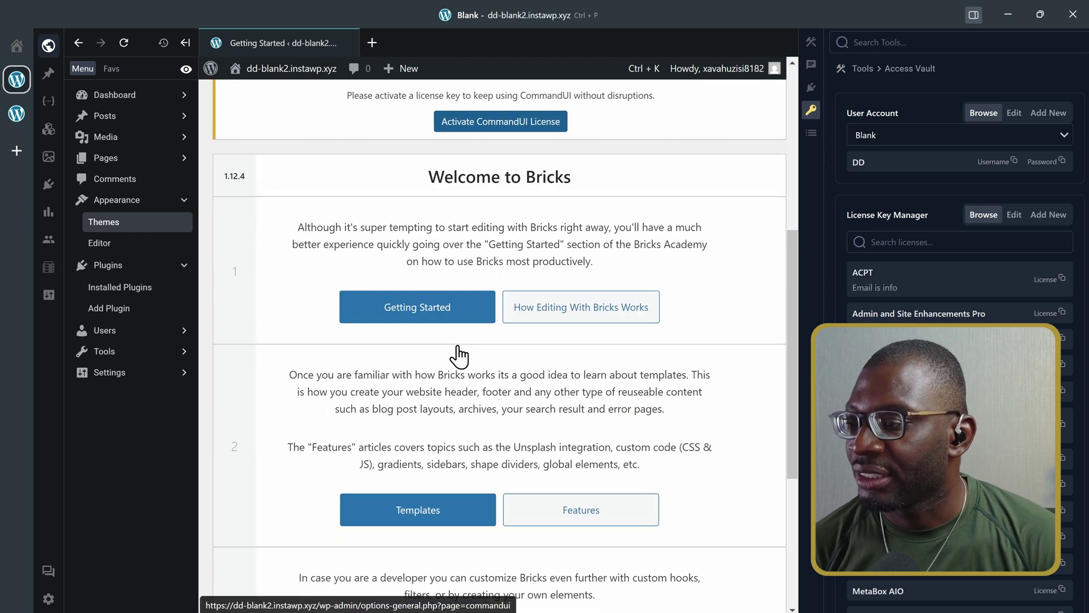
scroll(457, 354, "up", 2)
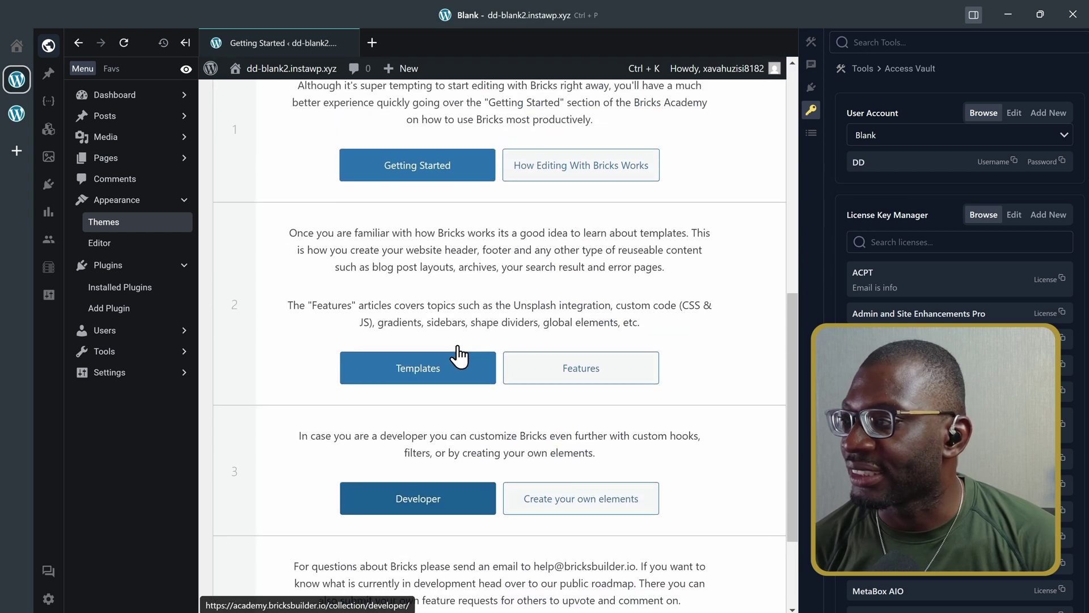
scroll(433, 324, "up", 5)
scroll(435, 325, "down", 8)
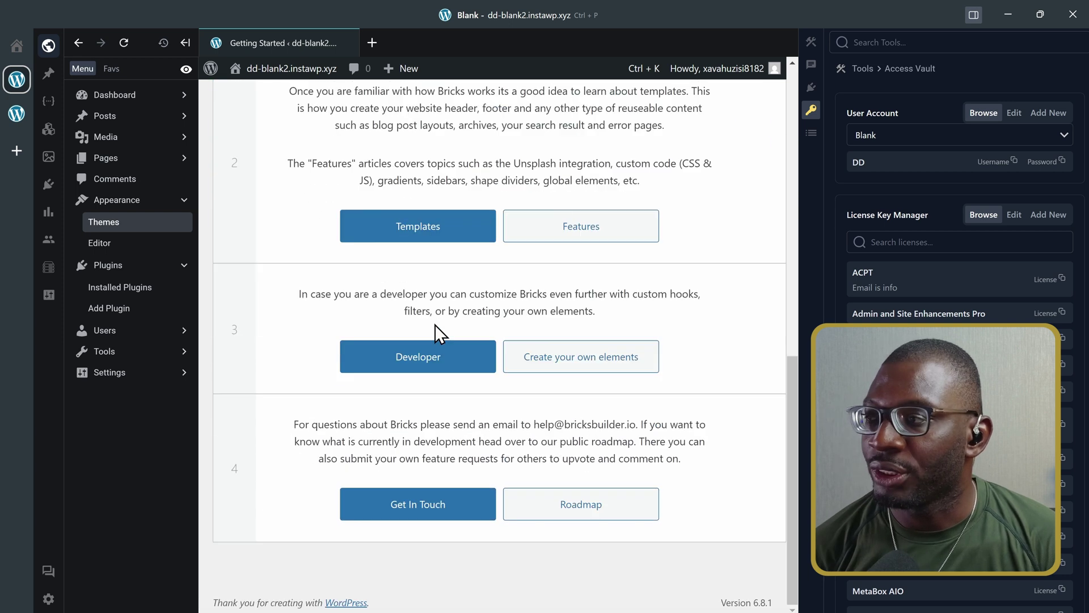
scroll(435, 325, "up", 10)
left_click(730, 144)
scroll(488, 244, "down", 2)
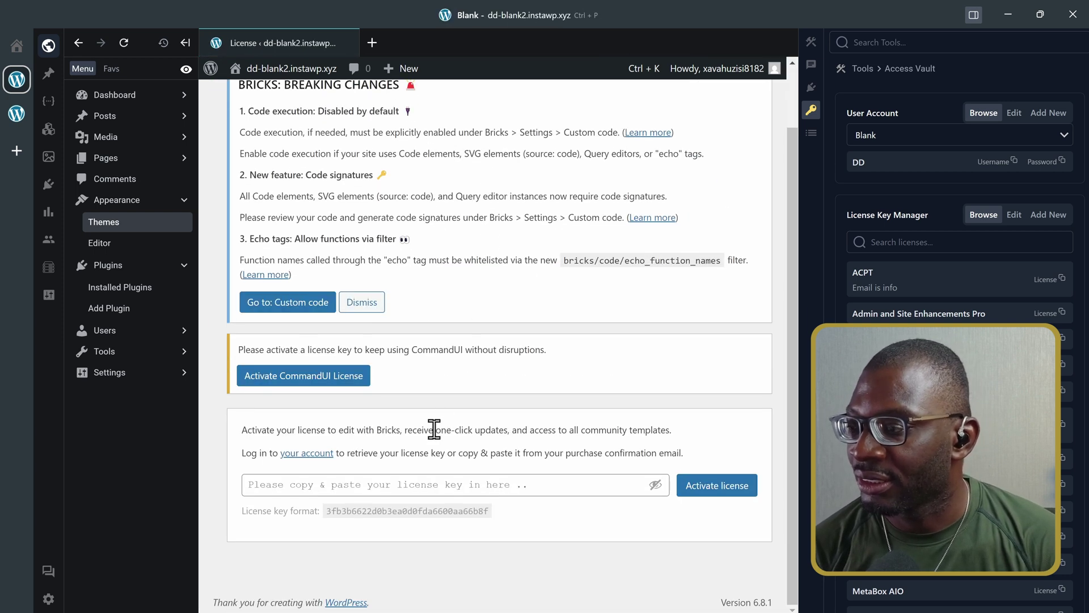
- Auto-fill the Blank site's Bricks license field with the stored Bricks key and activate it
left_click(357, 485)
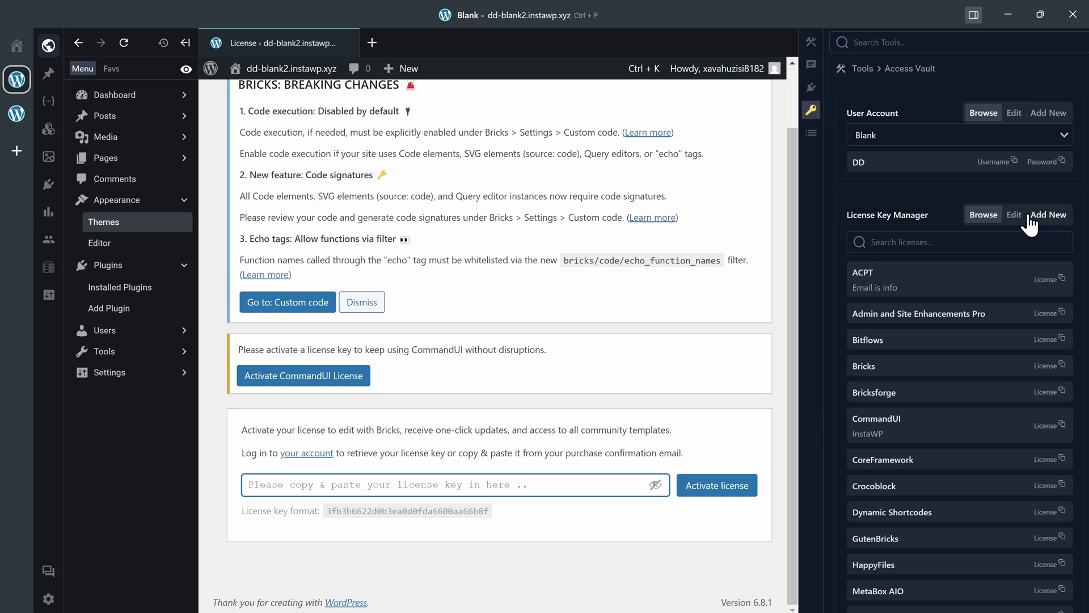
left_click(1055, 222)
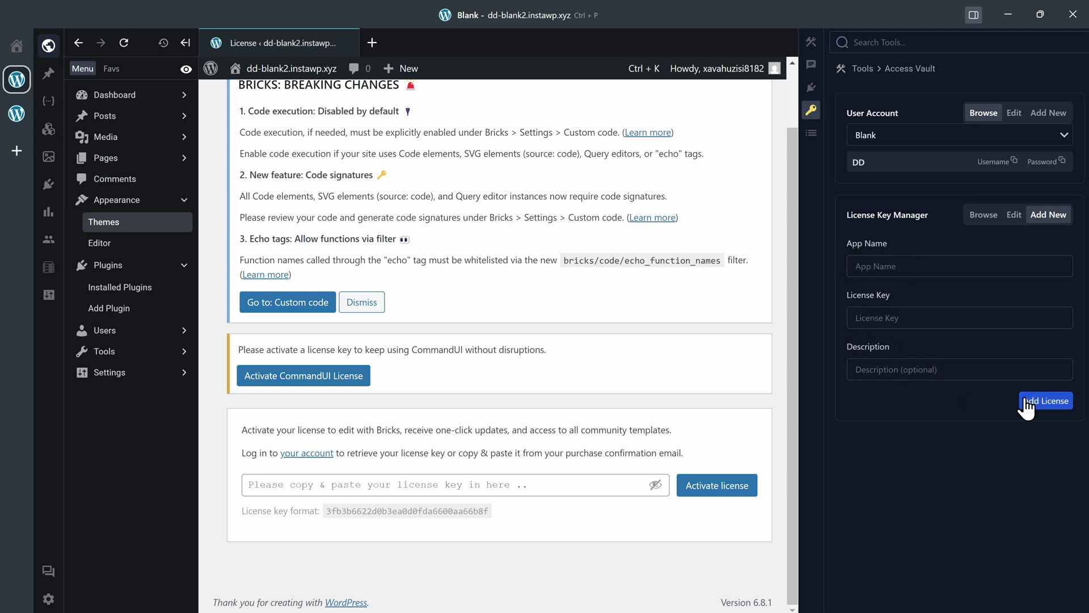
left_click(983, 215)
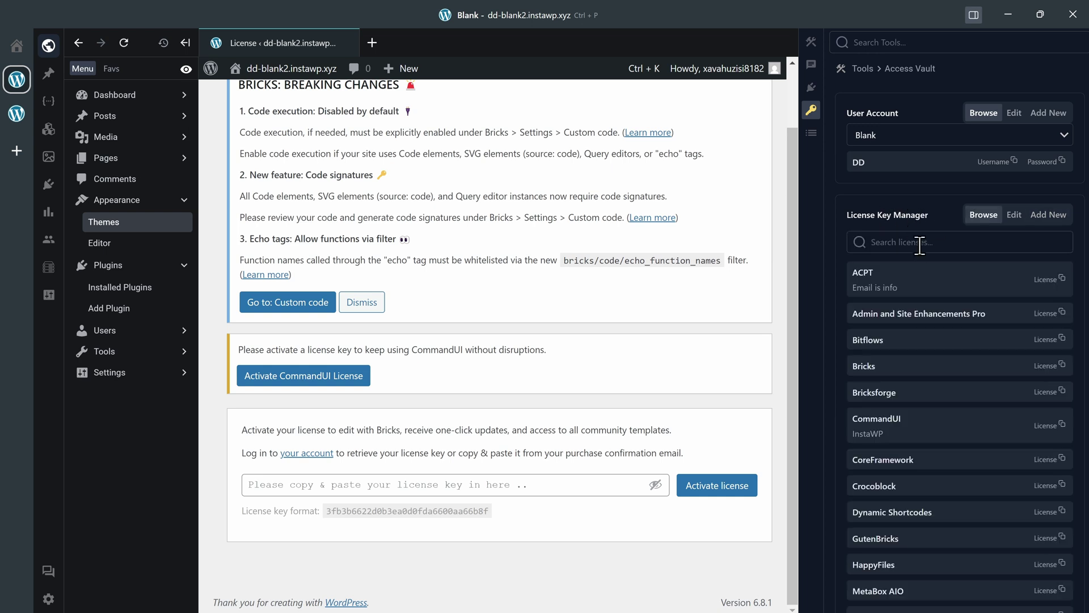
left_click(618, 485)
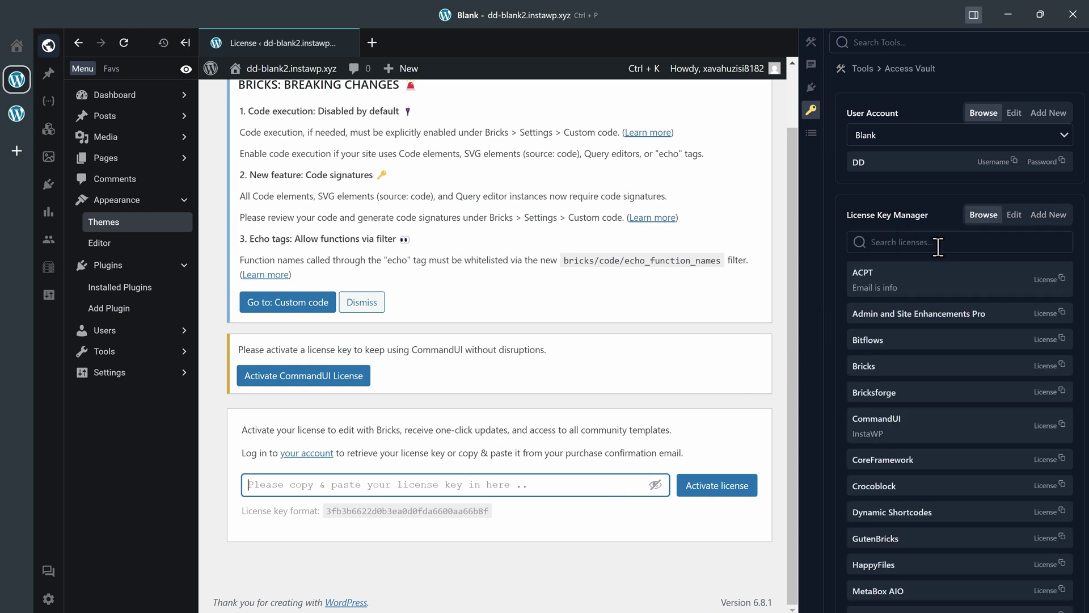
left_click(930, 366)
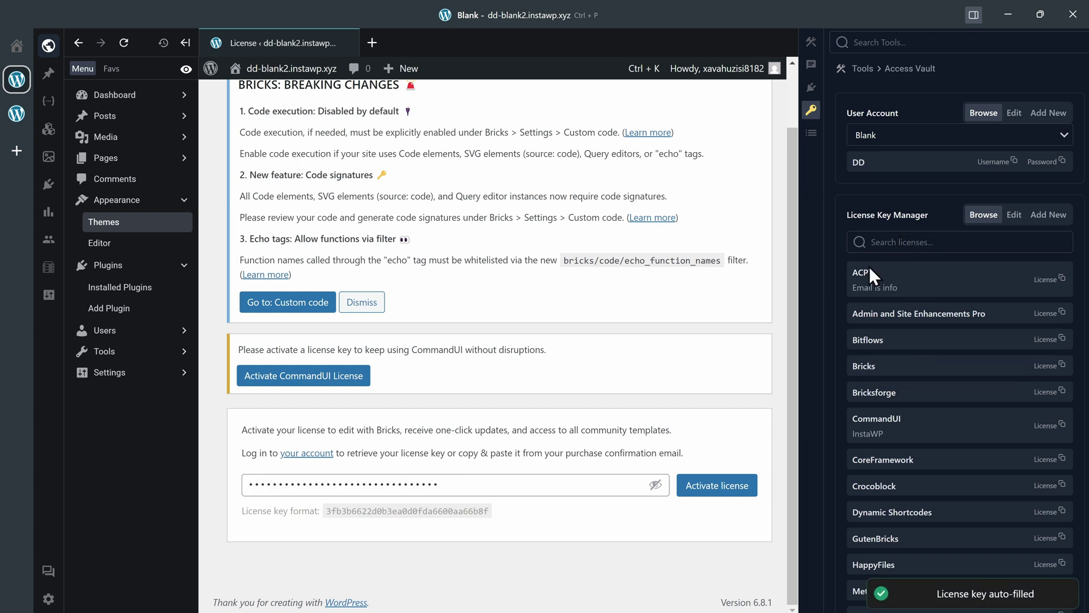
left_click(703, 489)
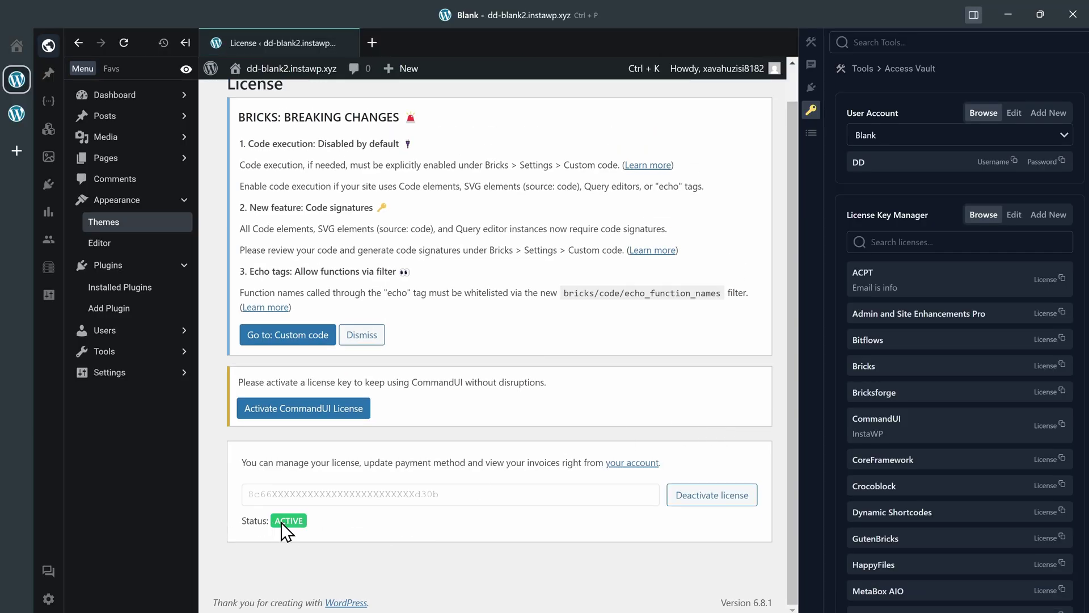
- Scroll up on the JetEngine and Bricksforge site's Bricks 2.0-alpha Welcome to Bricks page
scroll(457, 526, "up", 1)
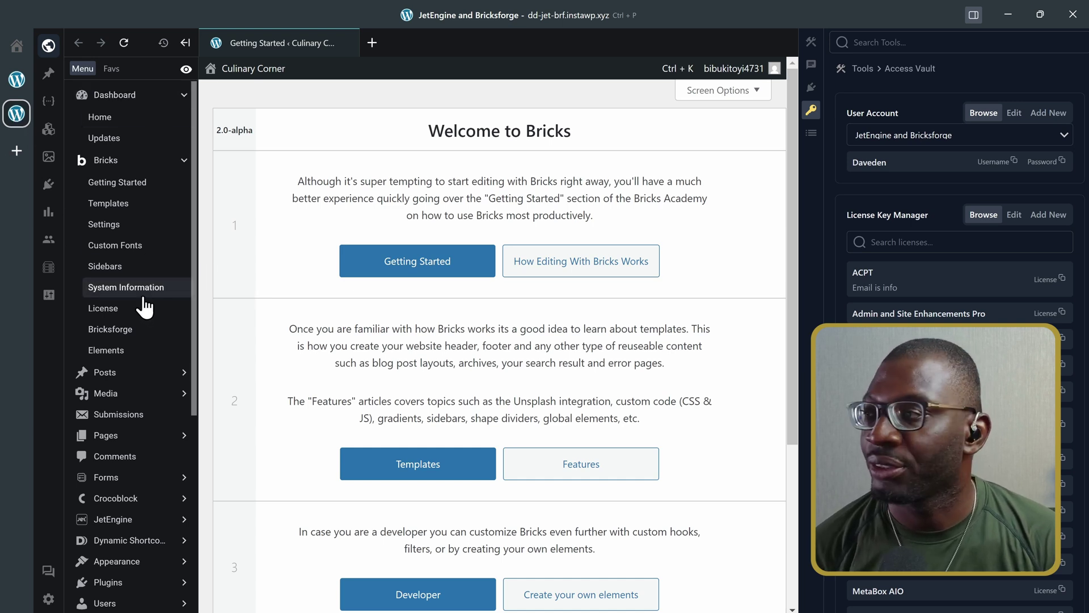
- Open the Post Manager and show the BRF Pages table with its three pages
left_click(49, 74)
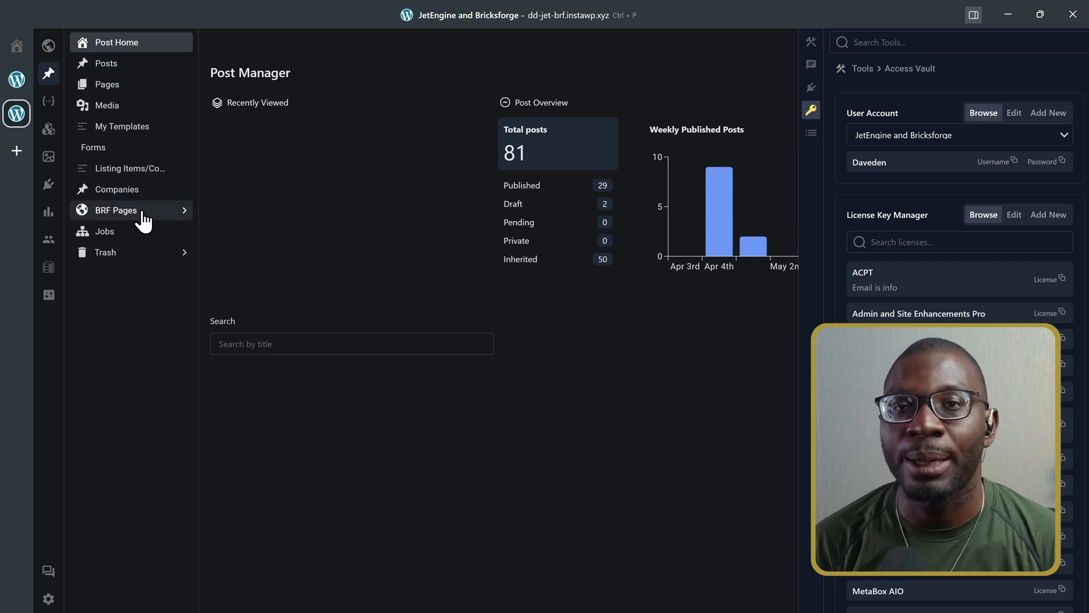
left_click(116, 220)
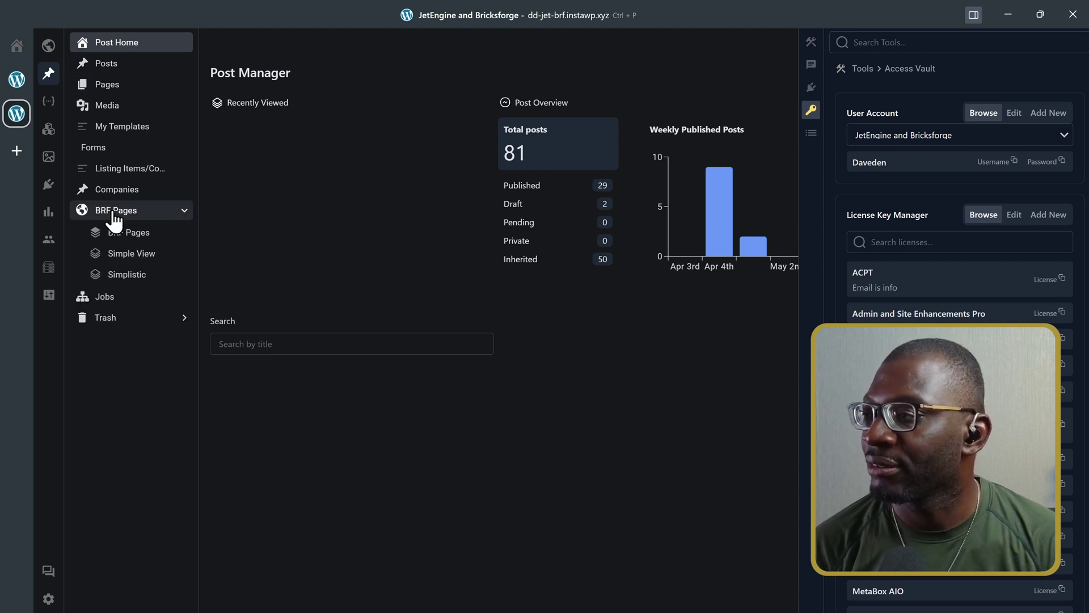
left_click(159, 240)
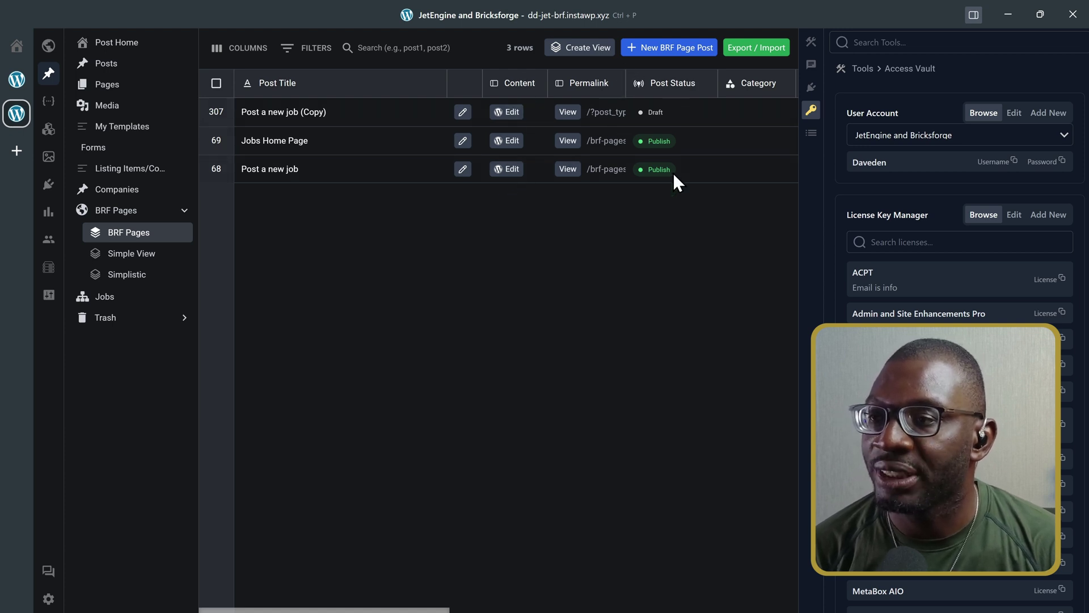
- Hide the Category and Tag columns, then move Post Modified ahead of Slug and Post Date
scroll(688, 168, "right", 5)
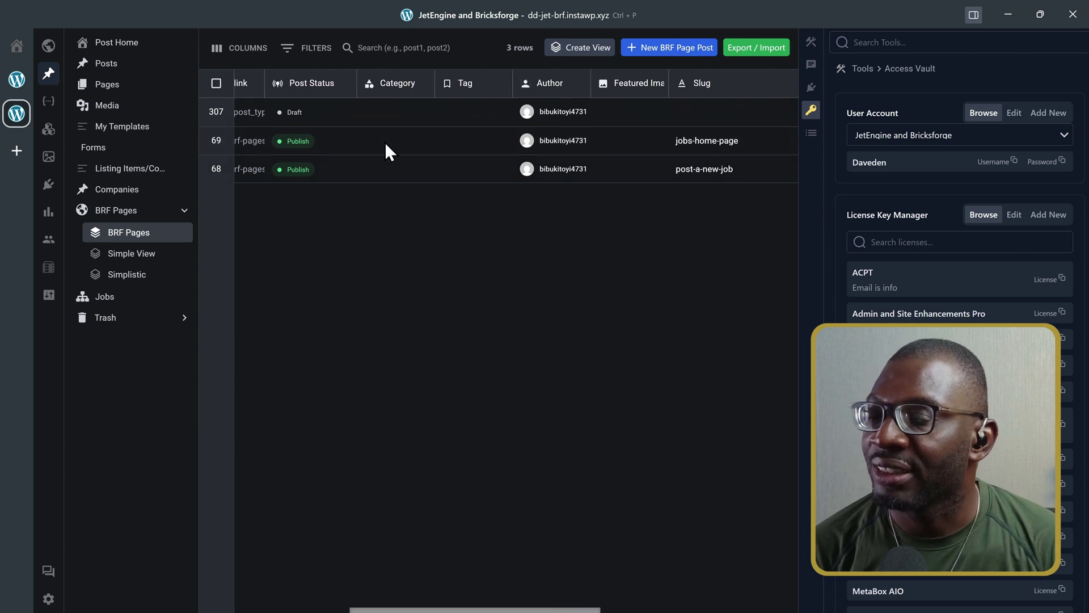
left_click(392, 91)
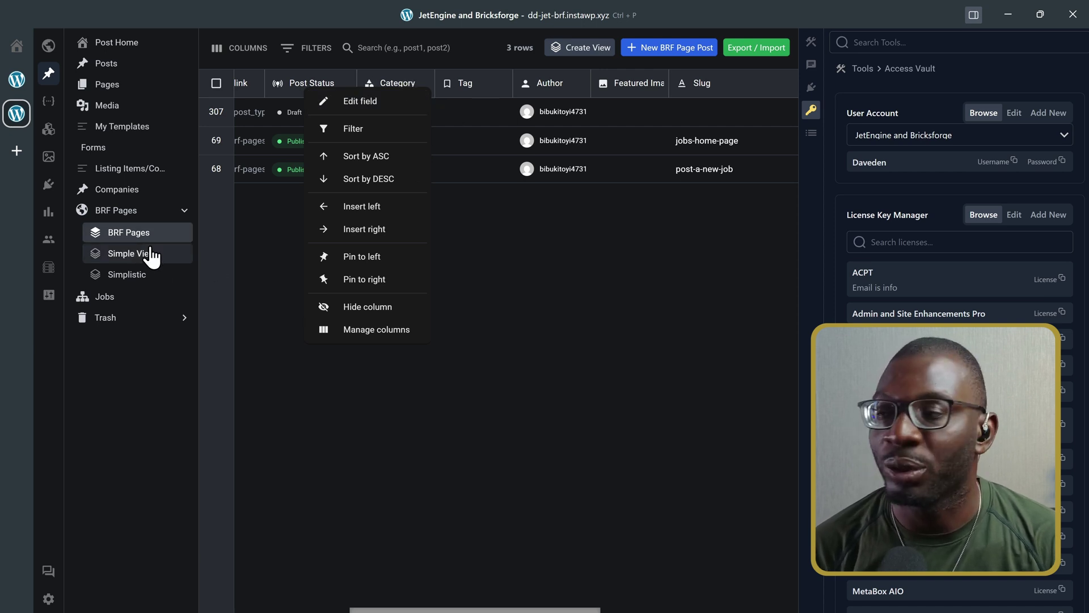
left_click(359, 309)
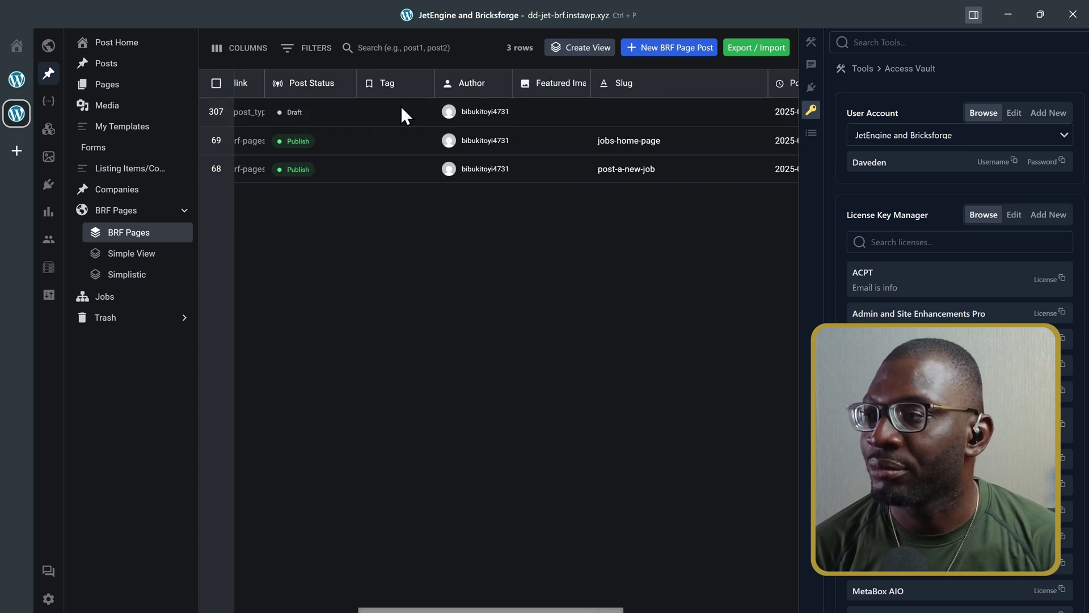
left_click(389, 85)
left_click(382, 309)
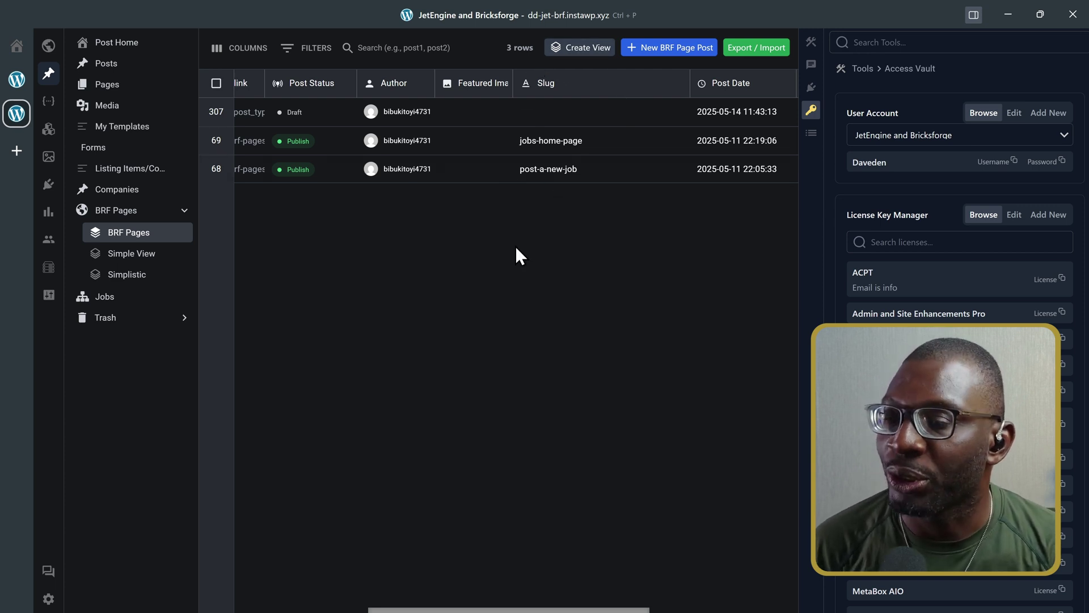
scroll(515, 245, "right", 5)
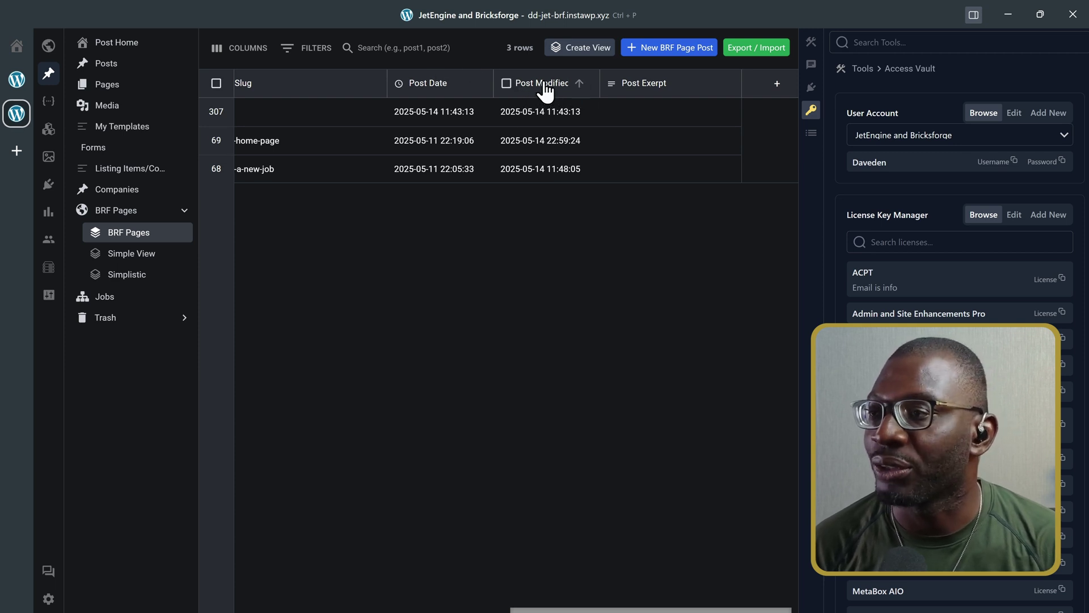
left_click_drag(544, 91, 328, 85)
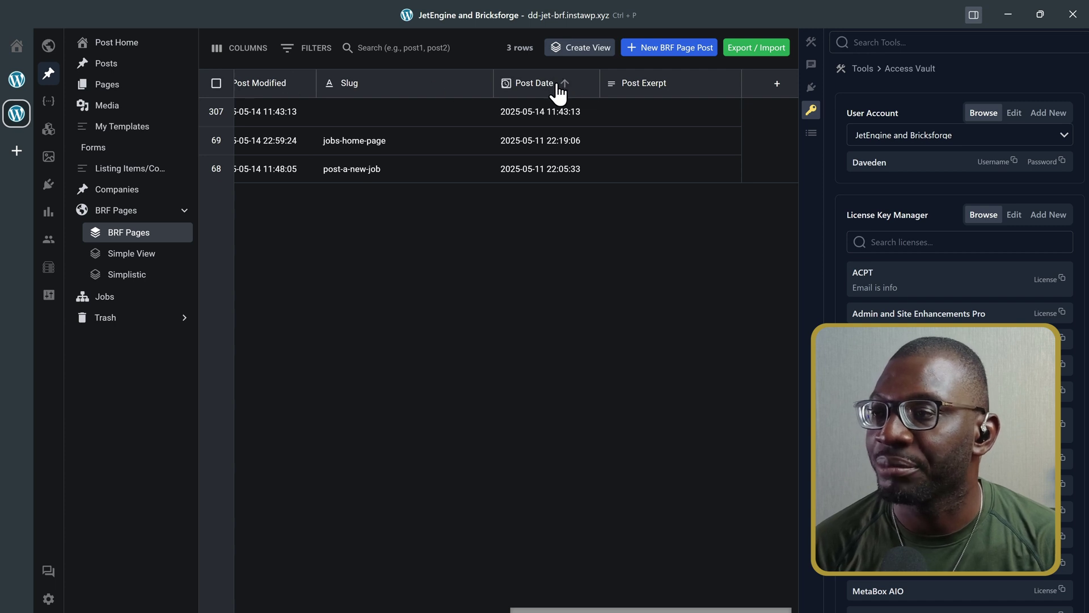